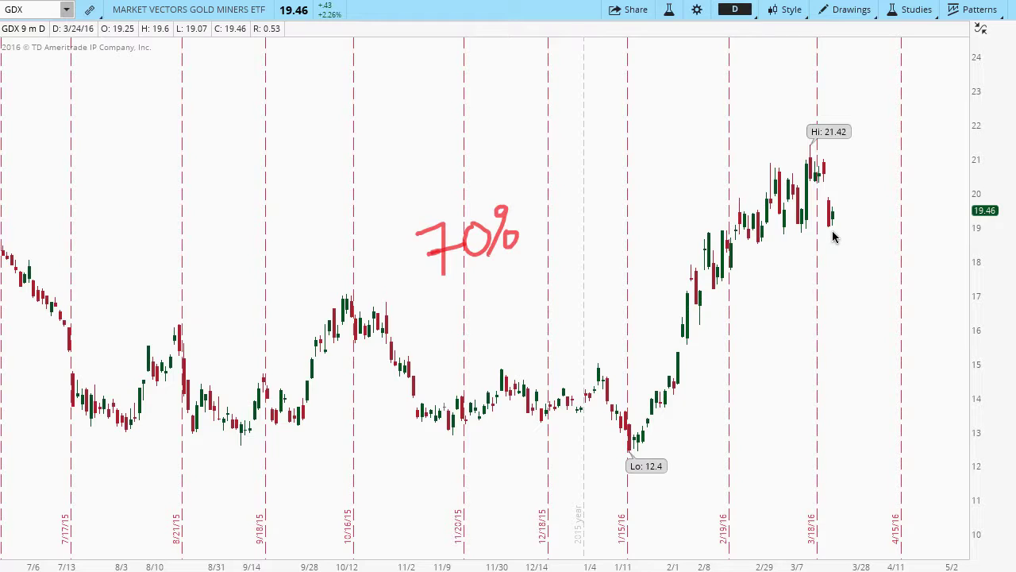
Double-underline the handwritten 70% and sketch an upward and a sideways price arrow from the latest GDX candle, clearing the annotations after each idea.
left_click_drag(440, 292, 507, 272)
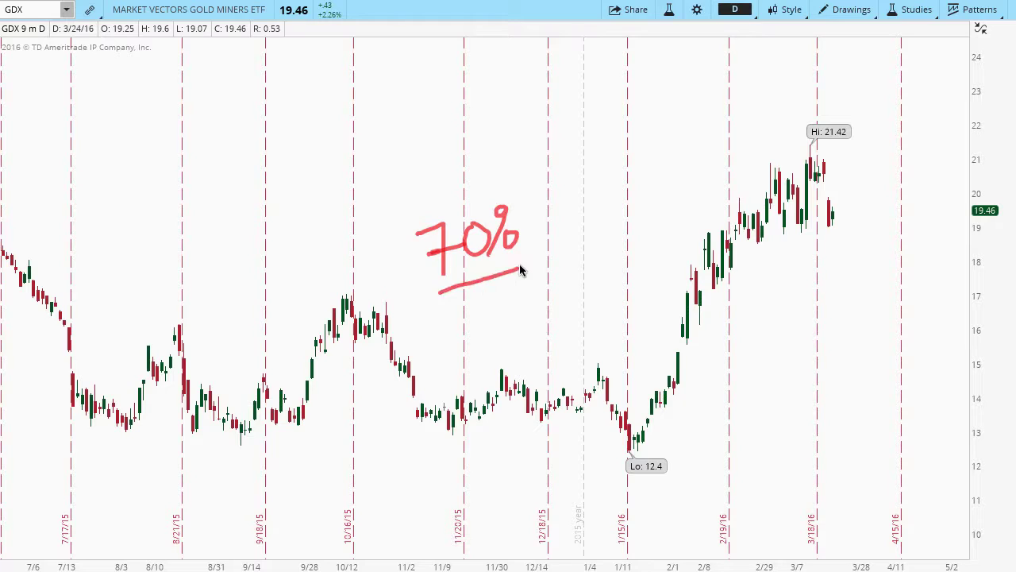
left_click_drag(447, 302, 519, 279)
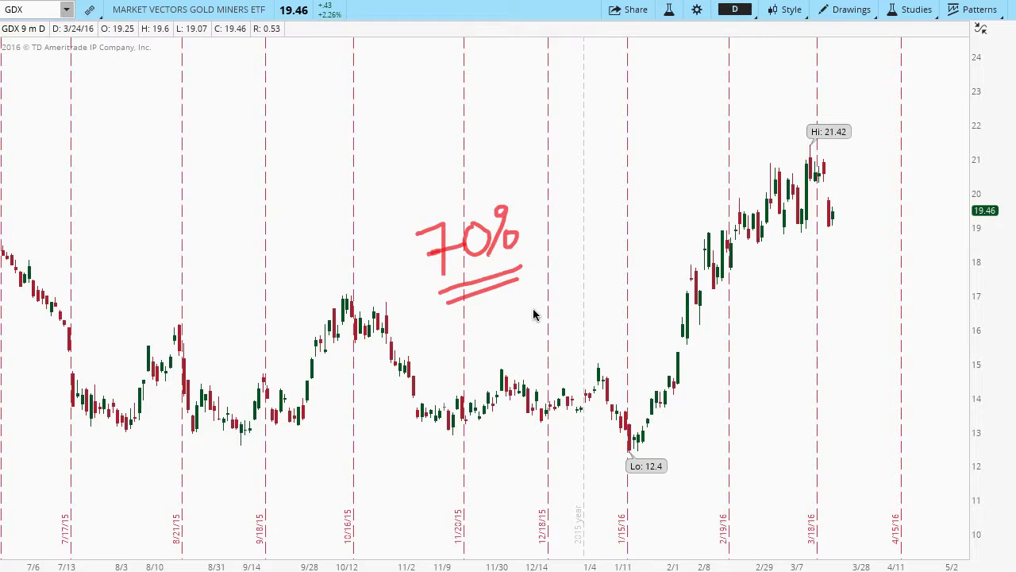
mouse_move(843, 204)
left_mouse_down()
mouse_move(883, 113)
mouse_move(888, 137)
left_mouse_up()
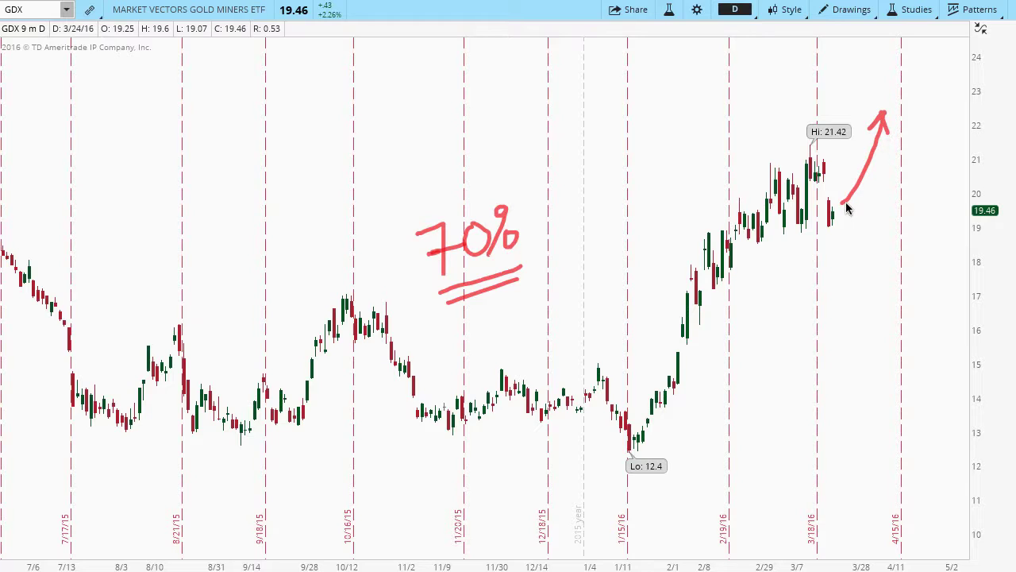
key("Escape")
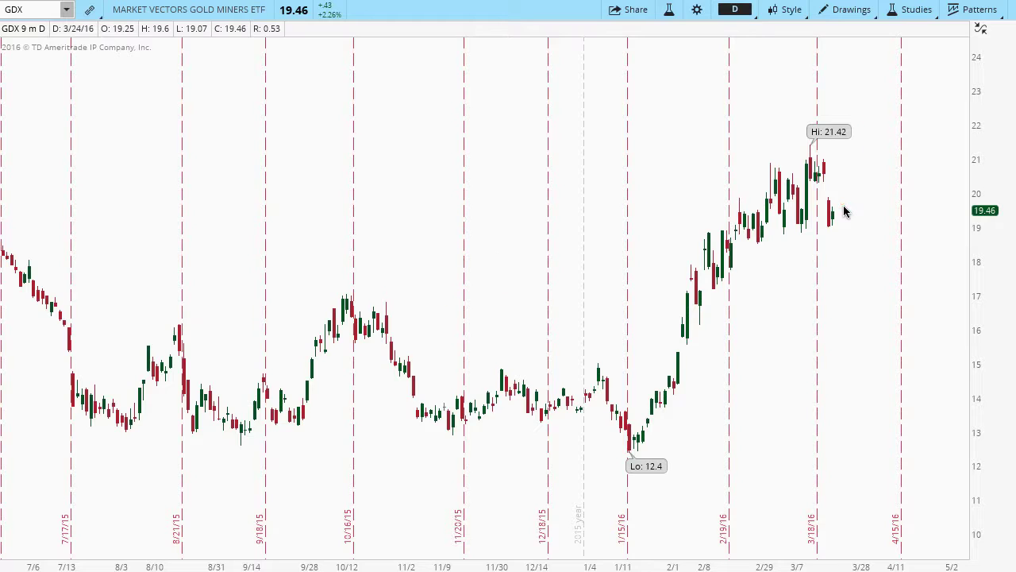
mouse_move(838, 209)
left_mouse_down()
mouse_move(901, 200)
mouse_move(890, 218)
left_mouse_up()
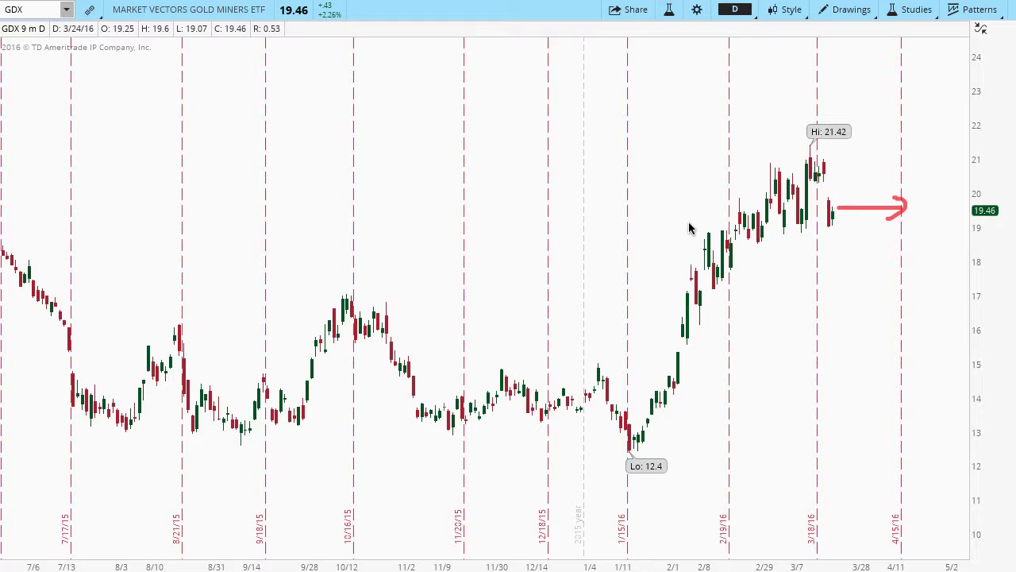
key("Escape")
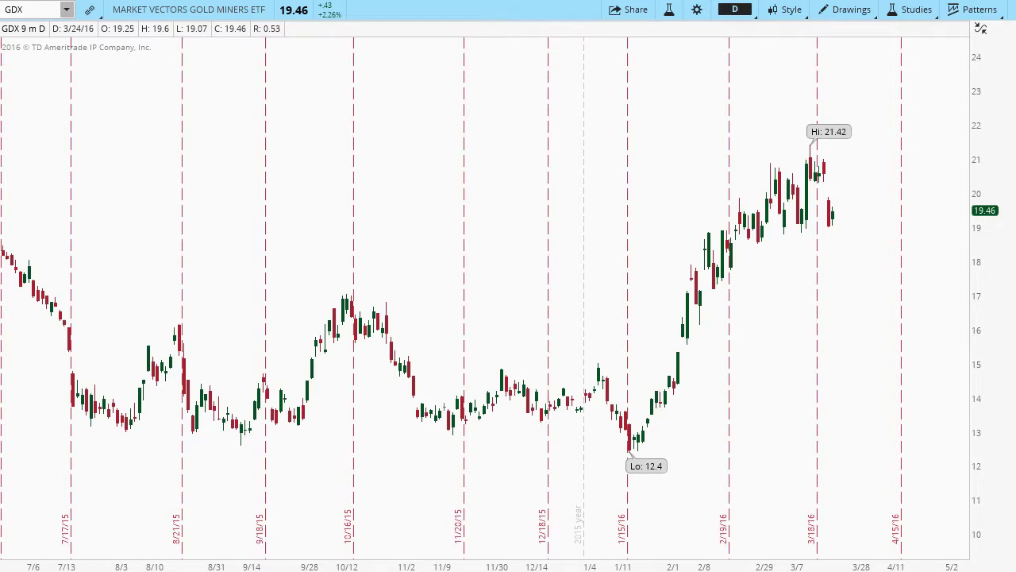
Switch to the GDX option chain and select the 21-strike call in the MAY 16 expiration.
left_click(16, 2)
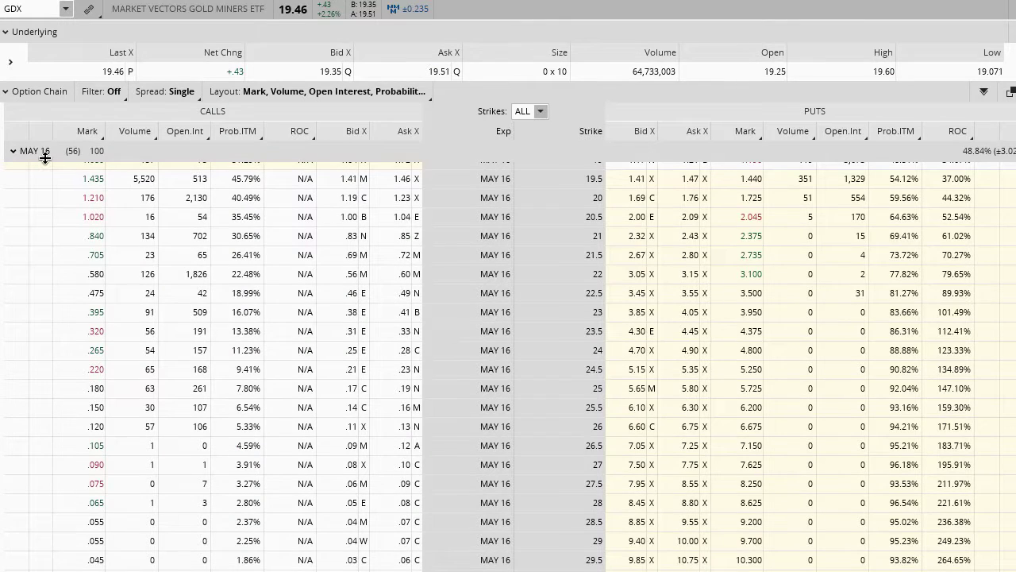
scroll(318, 295, "up", 2)
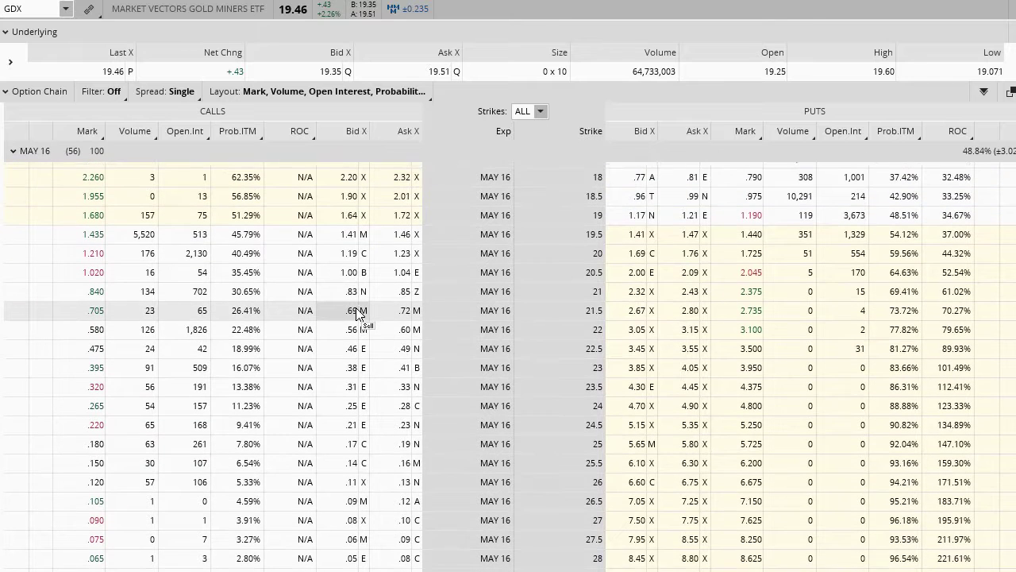
scroll(357, 311, "up", 3)
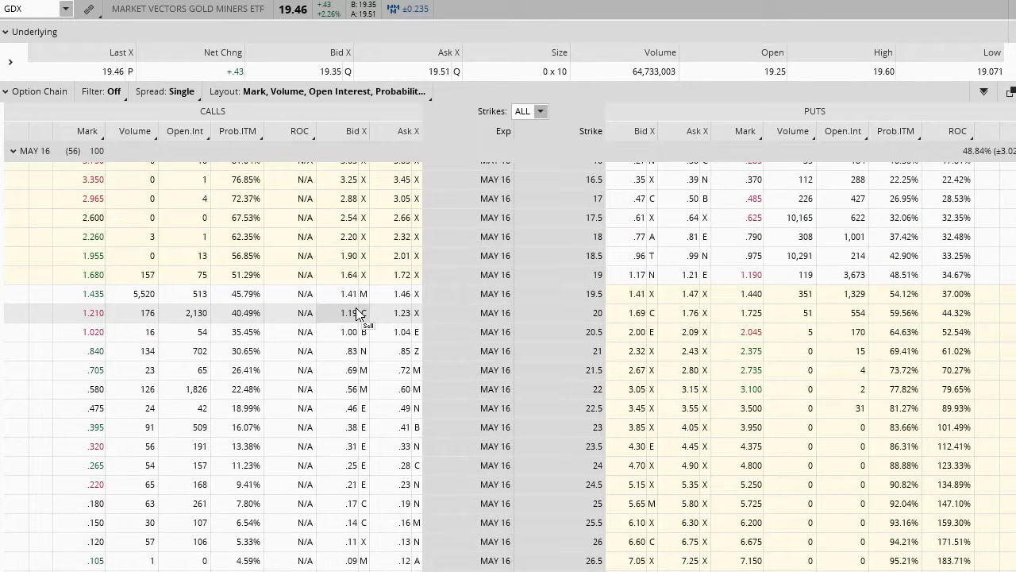
scroll(240, 343, "down", 1)
left_click(240, 340)
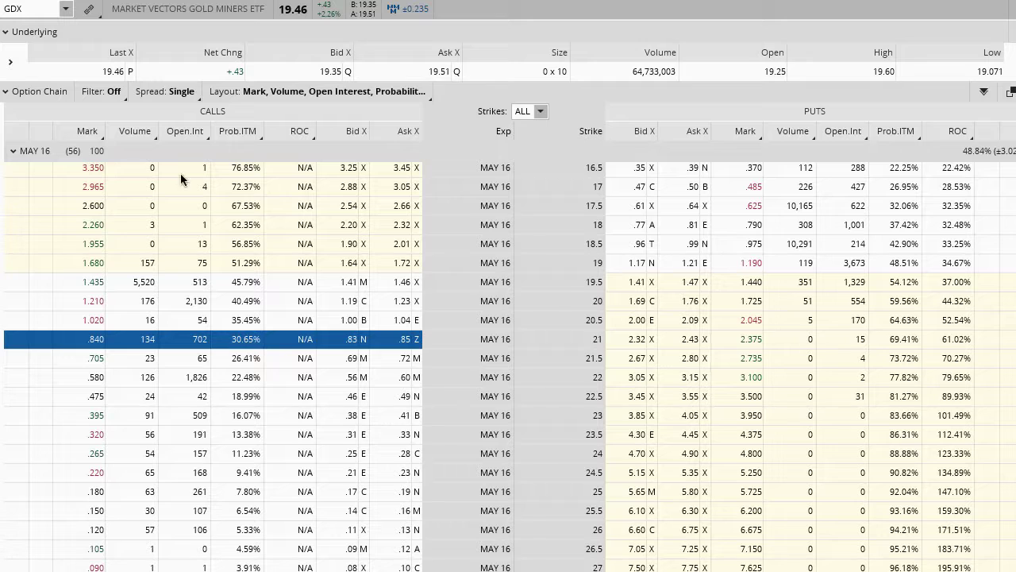
Mark the last price, the 21 call's Prob.ITM and its strike, connect price to strike with an arrow, and clear the marks.
mouse_move(111, 82)
left_mouse_down()
mouse_move(151, 63)
mouse_move(74, 75)
mouse_move(119, 87)
left_mouse_up()
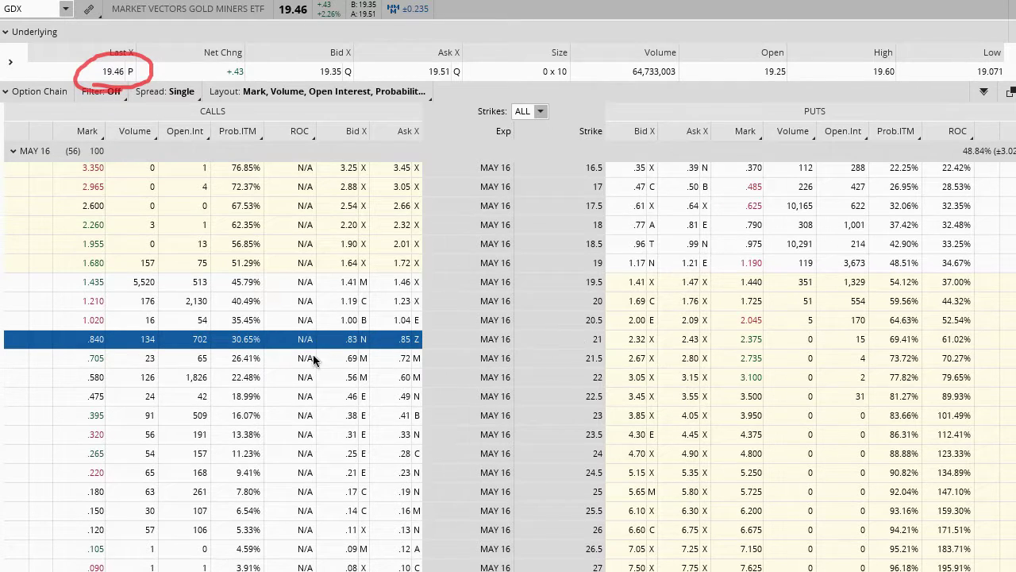
mouse_move(238, 351)
left_mouse_down()
mouse_move(274, 332)
mouse_move(211, 334)
mouse_move(232, 351)
left_mouse_up()
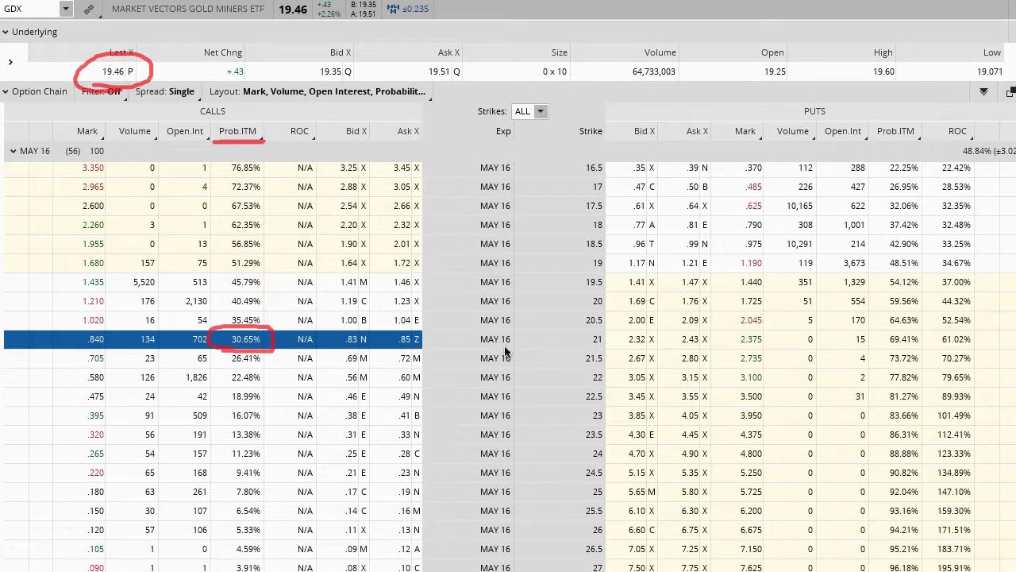
left_click_drag(579, 348, 605, 348)
mouse_move(153, 68)
left_mouse_down()
mouse_move(331, 63)
mouse_move(512, 148)
mouse_move(560, 265)
mouse_move(573, 328)
mouse_move(584, 301)
left_mouse_up()
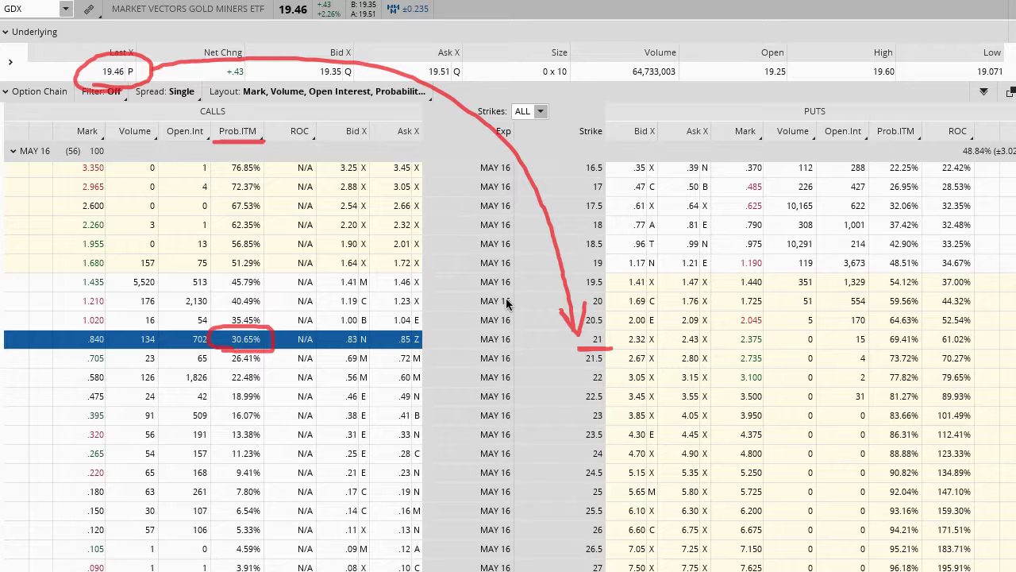
left_click(28, 164)
key("Escape")
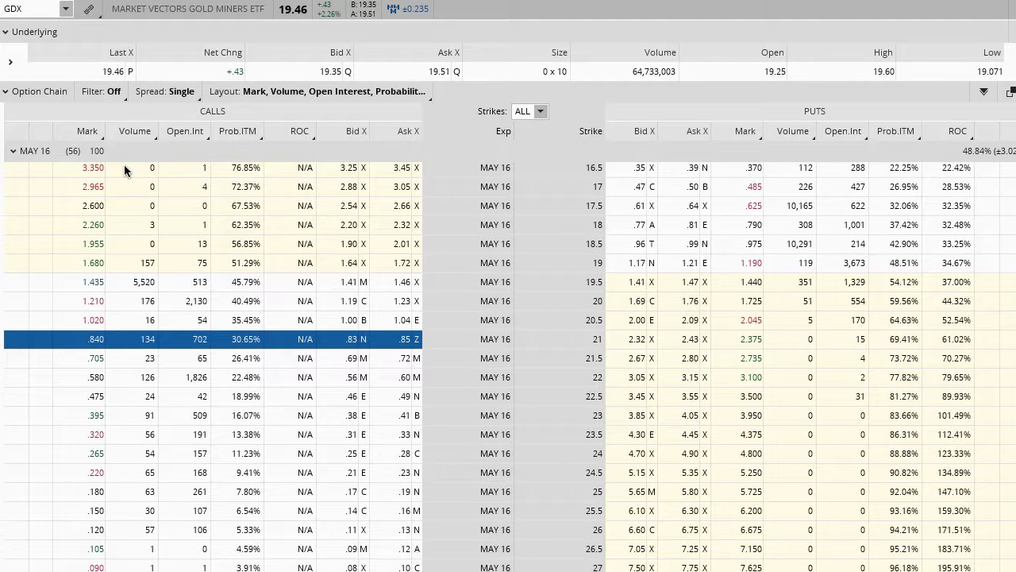
Build a MAY 16 call vertical order that sells the 21 call and buys the 22 call, and circle its credit price.
left_click(350, 342)
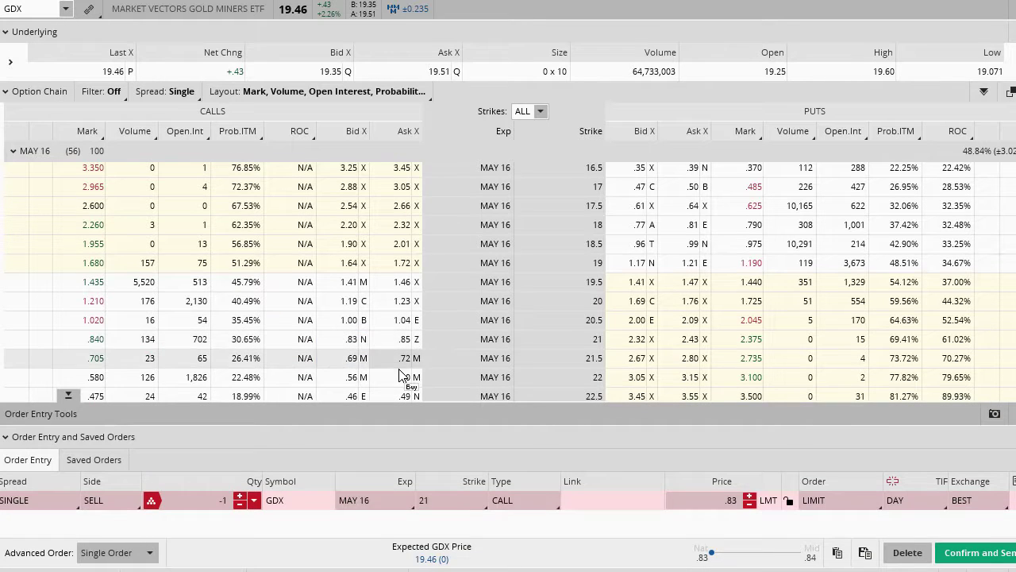
left_click(405, 376)
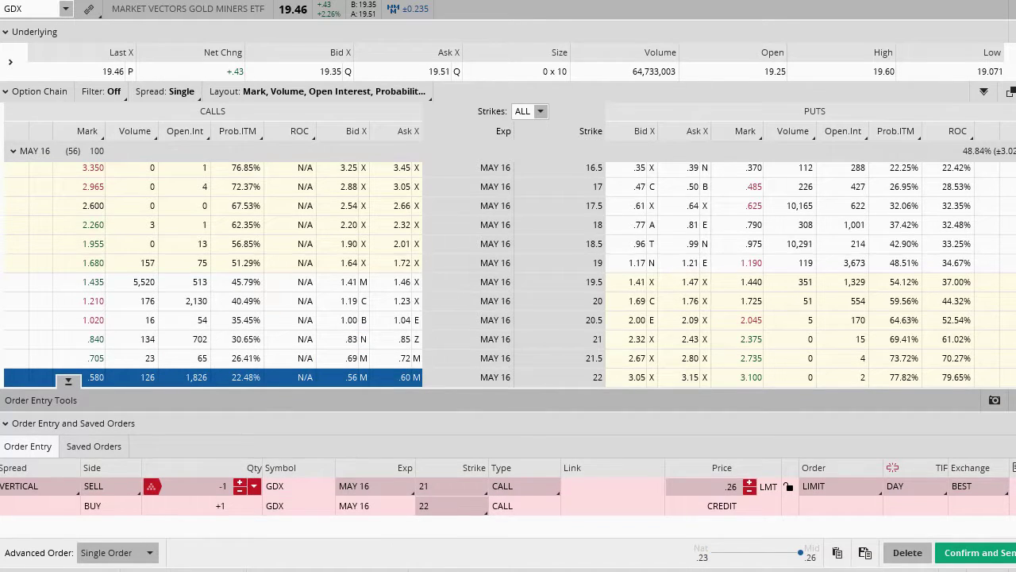
mouse_move(740, 465)
left_mouse_down()
mouse_move(691, 481)
mouse_move(756, 524)
mouse_move(733, 459)
left_mouse_up()
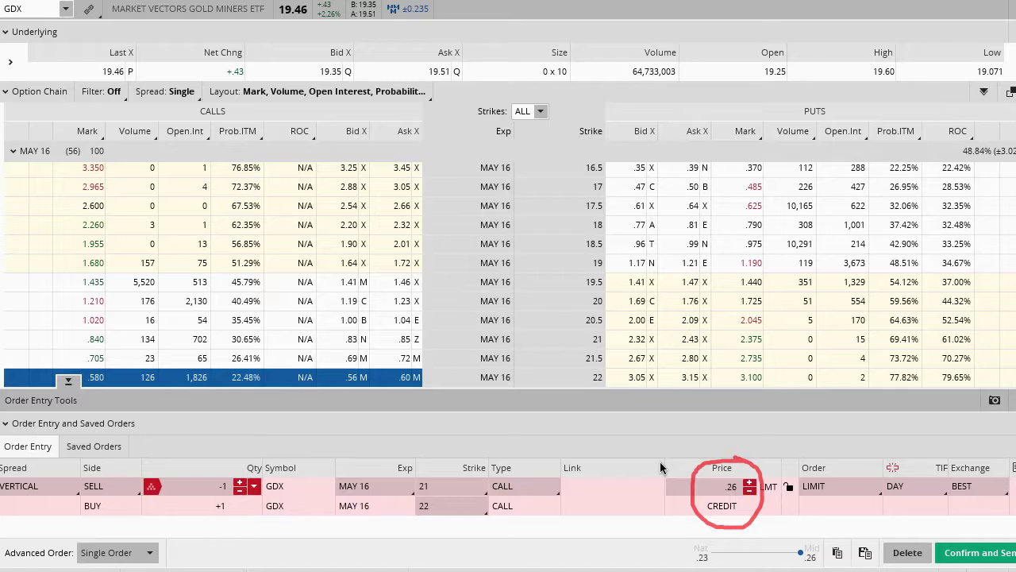
Review the call vertical's max profit, max loss and break-even in the order confirmation, and dismiss it without sending.
left_click(978, 552)
left_click_drag(630, 291, 457, 196)
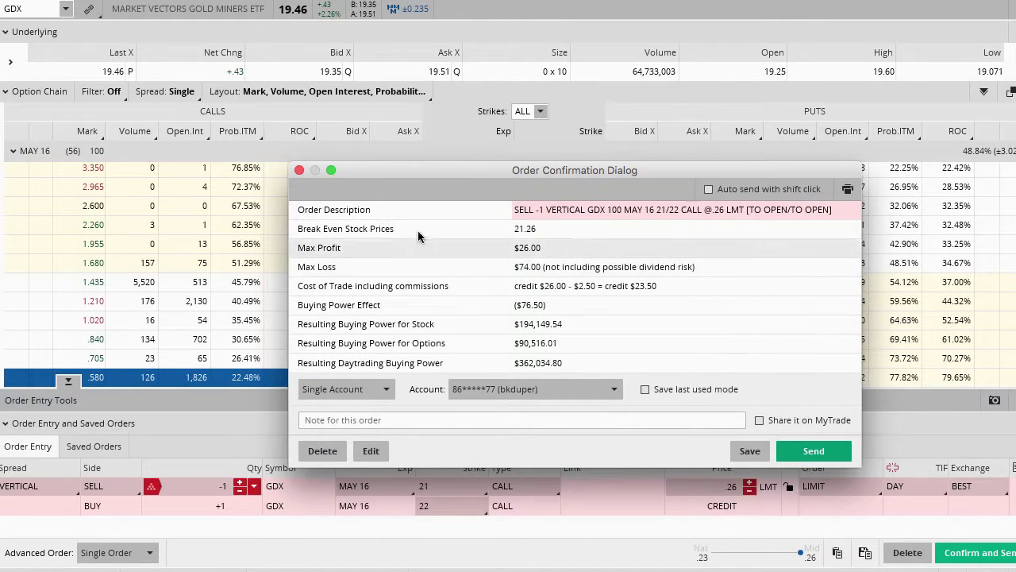
left_click(299, 170)
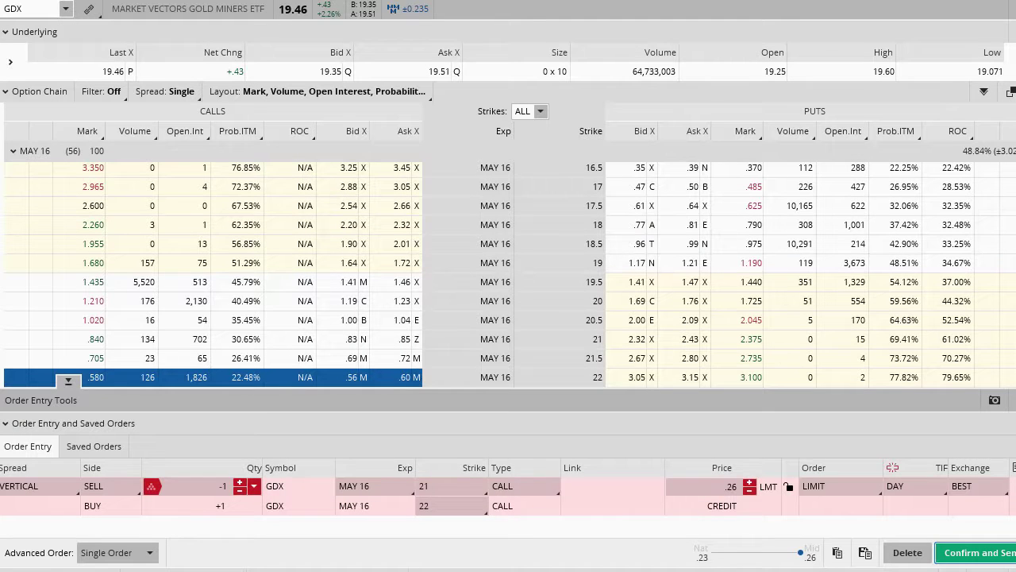
Handwrite the figures 70%, .26 and .74 above the call vertical order, and clear the handwriting.
mouse_move(492, 415)
left_mouse_down()
mouse_move(521, 410)
mouse_move(520, 449)
left_mouse_up()
left_click_drag(567, 409, 555, 437)
left_click_drag(644, 415, 658, 428)
left_click(739, 433)
mouse_move(749, 406)
left_mouse_down()
mouse_move(757, 431)
mouse_move(786, 409)
mouse_move(771, 426)
mouse_move(784, 437)
left_mouse_up()
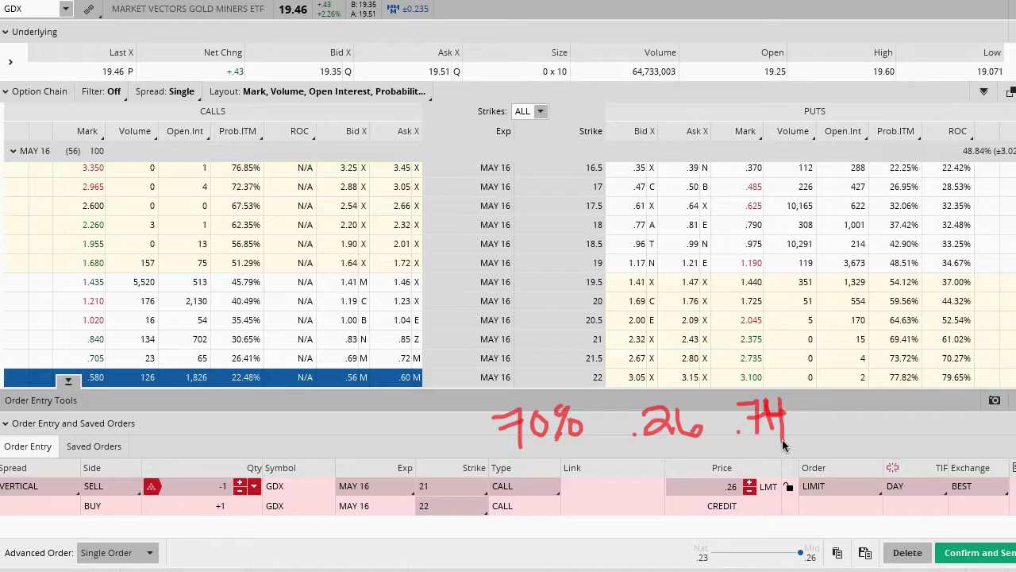
key("Escape")
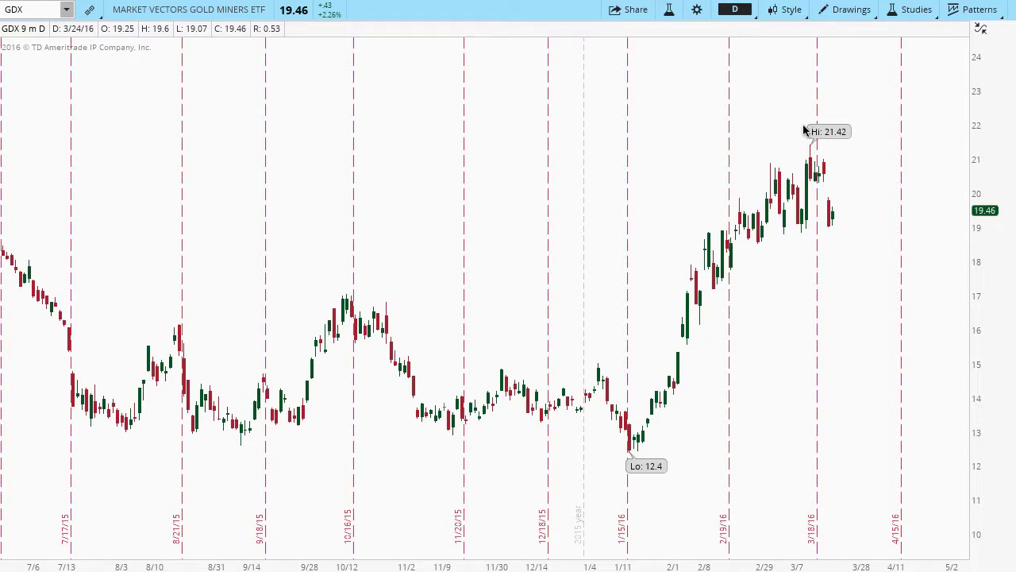
On the GDX chart, draw a horizontal arrow at about 22 plus rising, sideways and falling arrows from the latest candle, and clear them.
mouse_move(792, 127)
left_mouse_down()
mouse_move(962, 127)
mouse_move(949, 122)
mouse_move(947, 140)
left_mouse_up()
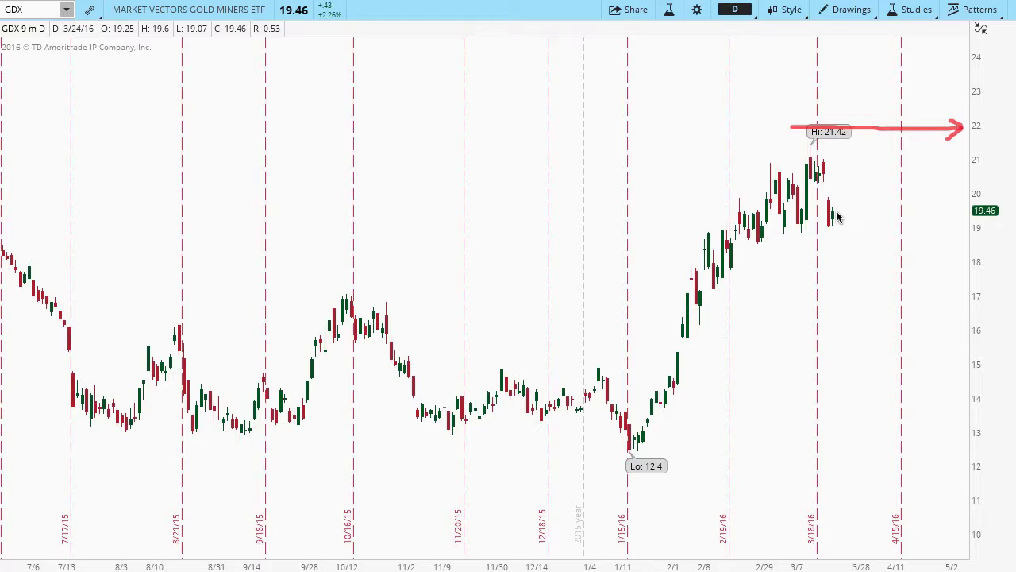
mouse_move(836, 214)
left_mouse_down()
mouse_move(883, 142)
mouse_move(879, 151)
left_mouse_up()
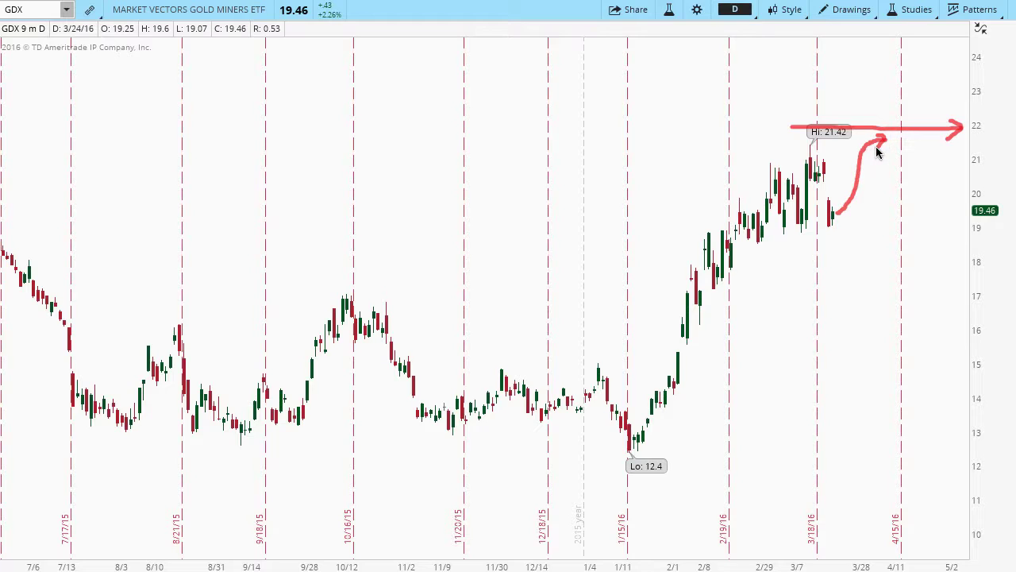
mouse_move(843, 213)
left_mouse_down()
mouse_move(874, 215)
mouse_move(841, 217)
mouse_move(878, 297)
mouse_move(883, 278)
left_mouse_up()
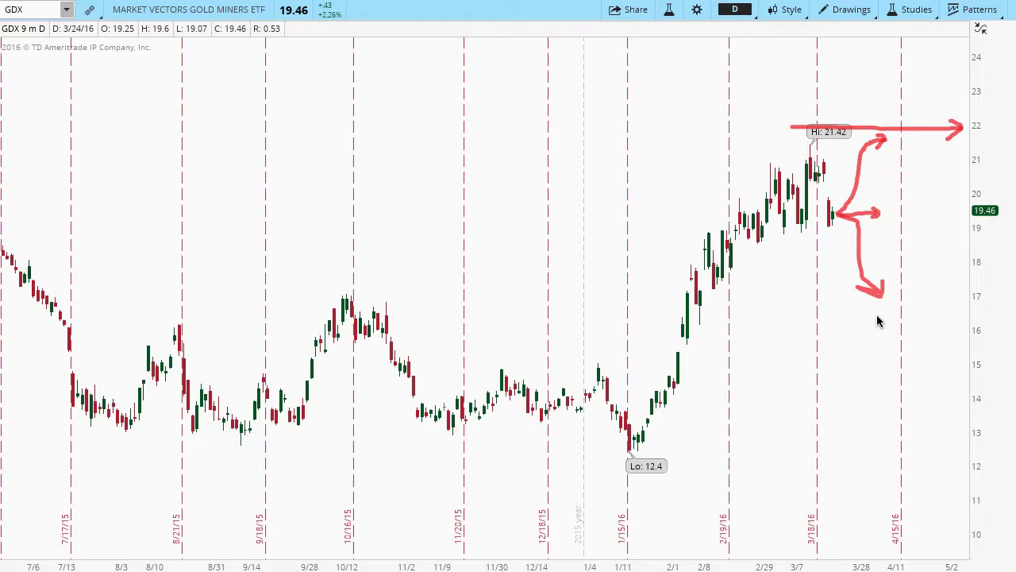
key("Escape")
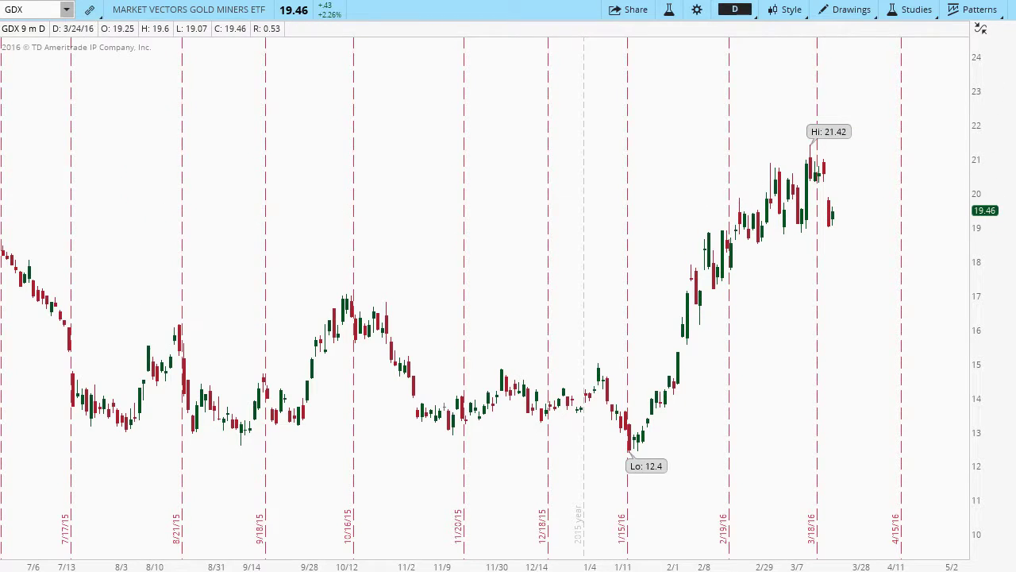
Return to the option chain, select the MAY 16 17.5 put, mark its Prob.ITM and the 17.5 and 16.5 strikes, and clear the marks.
left_click(32, 2)
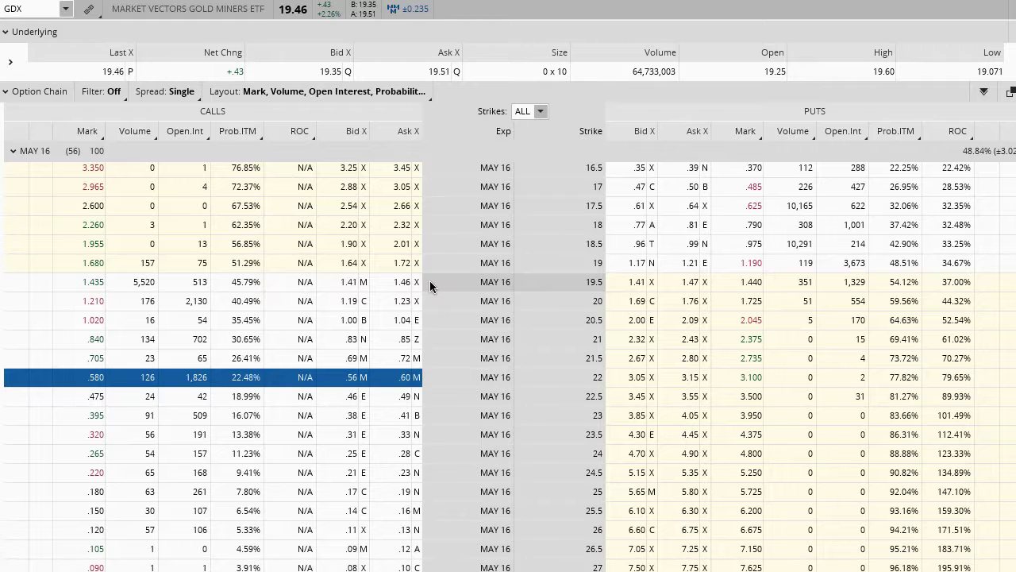
scroll(488, 294, "up", 1)
scroll(516, 294, "up", 3)
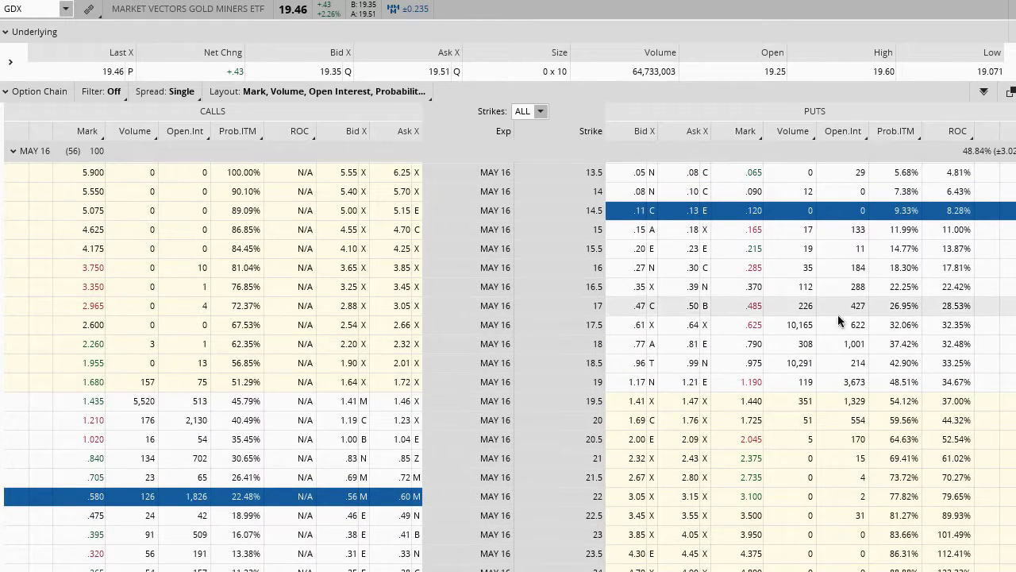
left_click(879, 325)
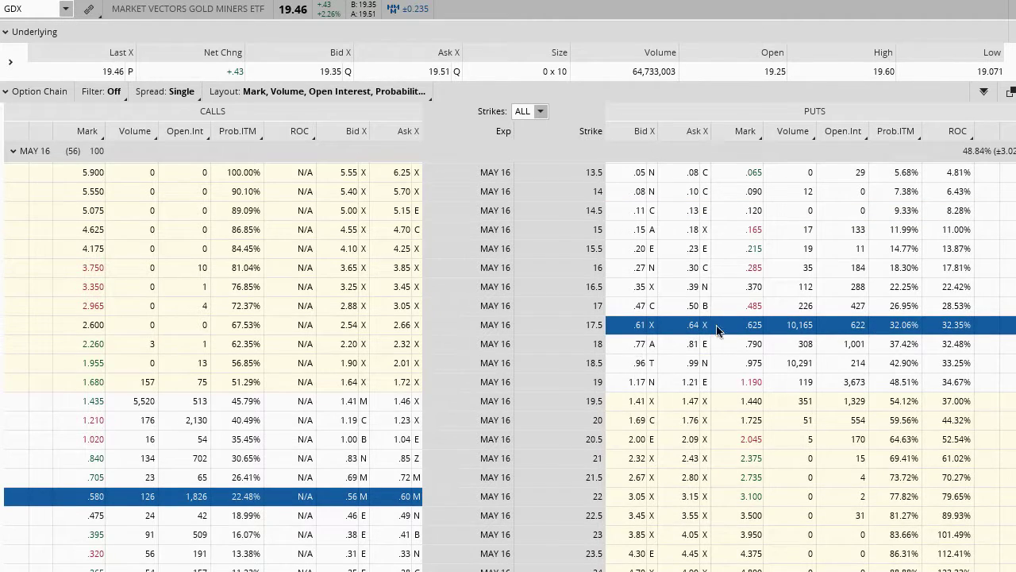
mouse_move(924, 320)
left_mouse_down()
mouse_move(898, 315)
mouse_move(875, 333)
mouse_move(931, 338)
mouse_move(913, 317)
left_mouse_up()
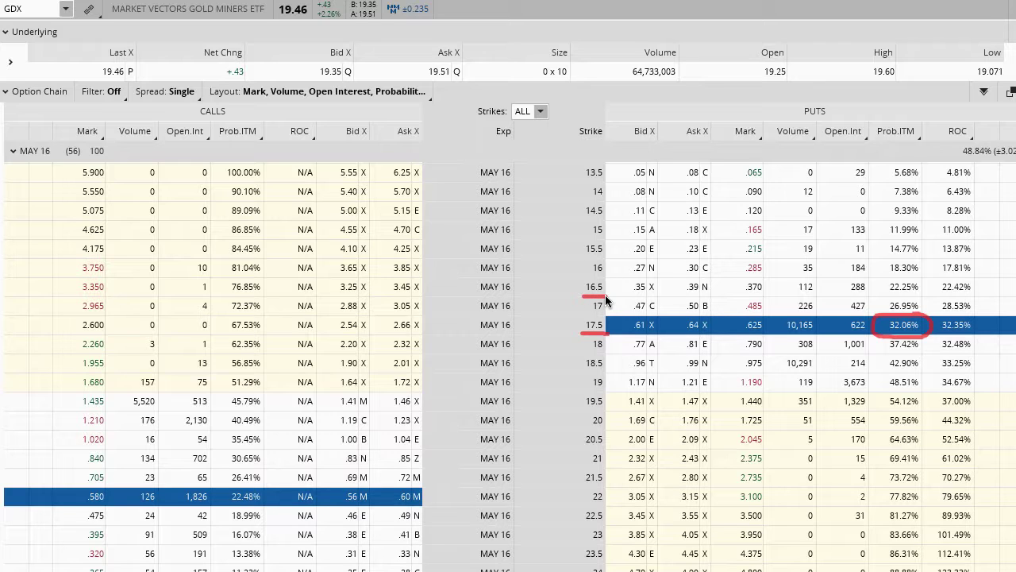
key("Escape")
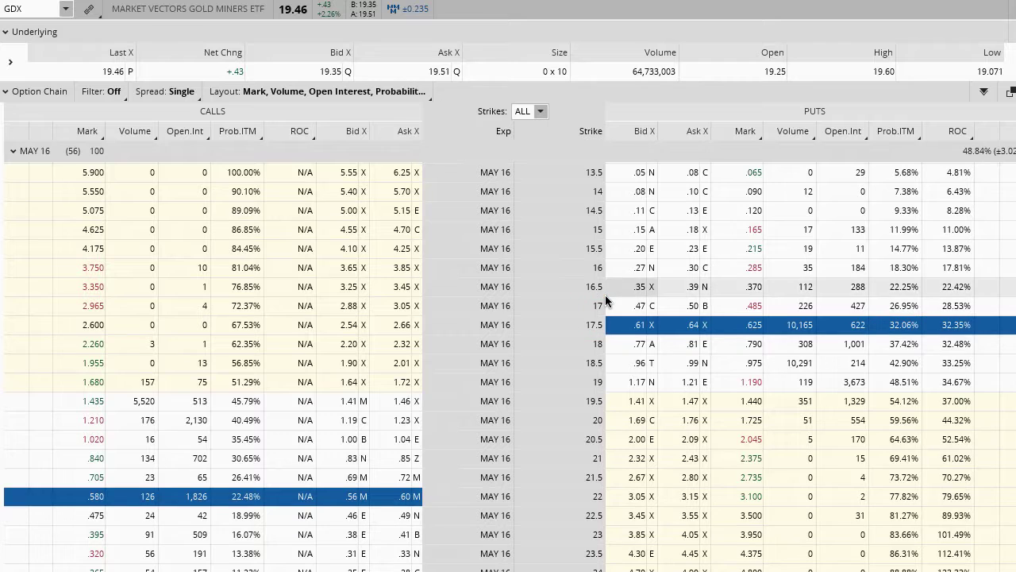
Try adding a sold 17.5 put and a bought 16.5 put to the pending MAY 16 call vertical order.
left_click(639, 327)
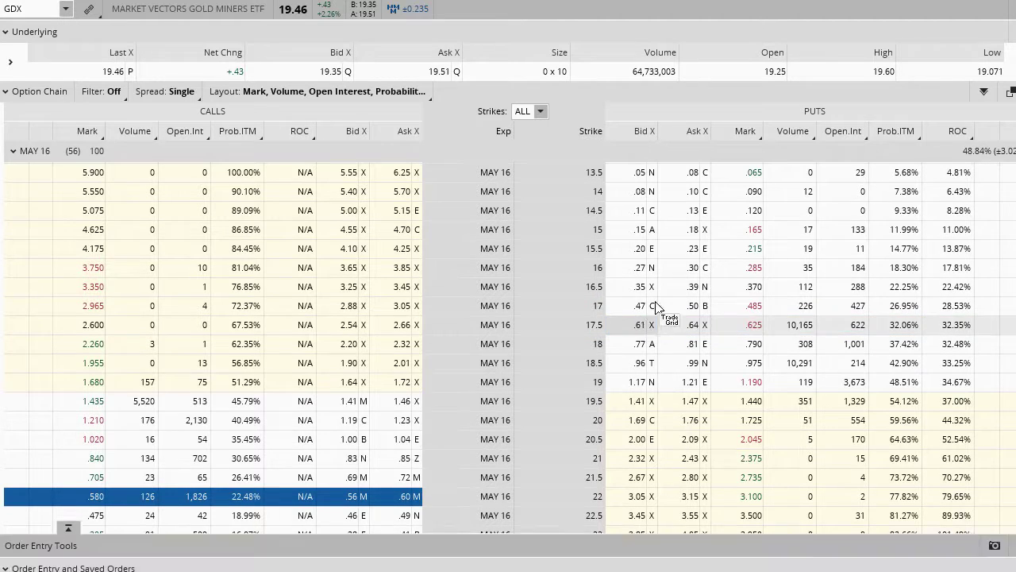
left_click(688, 287)
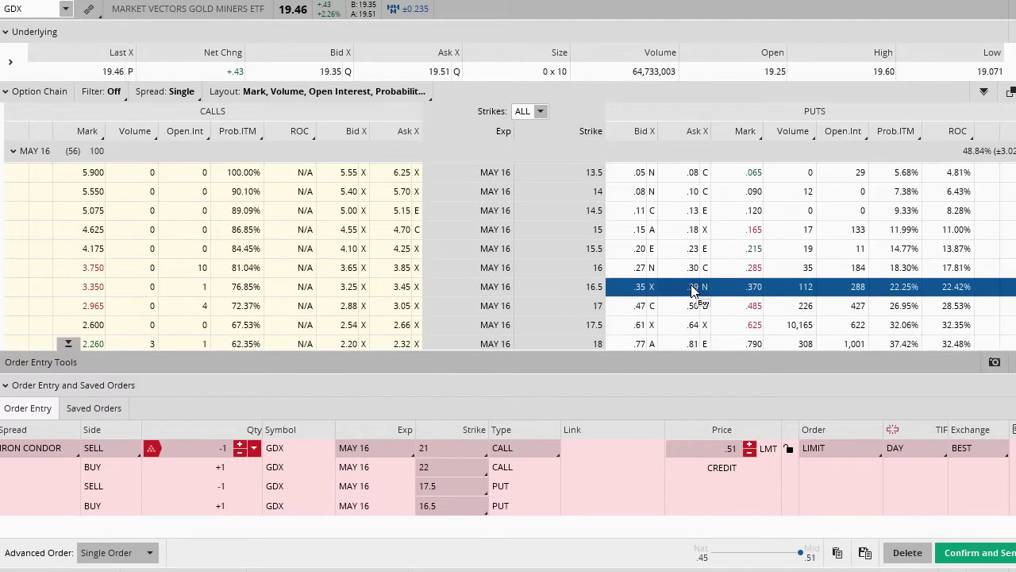
Delete the pending order, build a MAY 16 put vertical selling the 17.5 and buying the 16.5 put, and circle its credit.
left_click(908, 553)
left_click(640, 324)
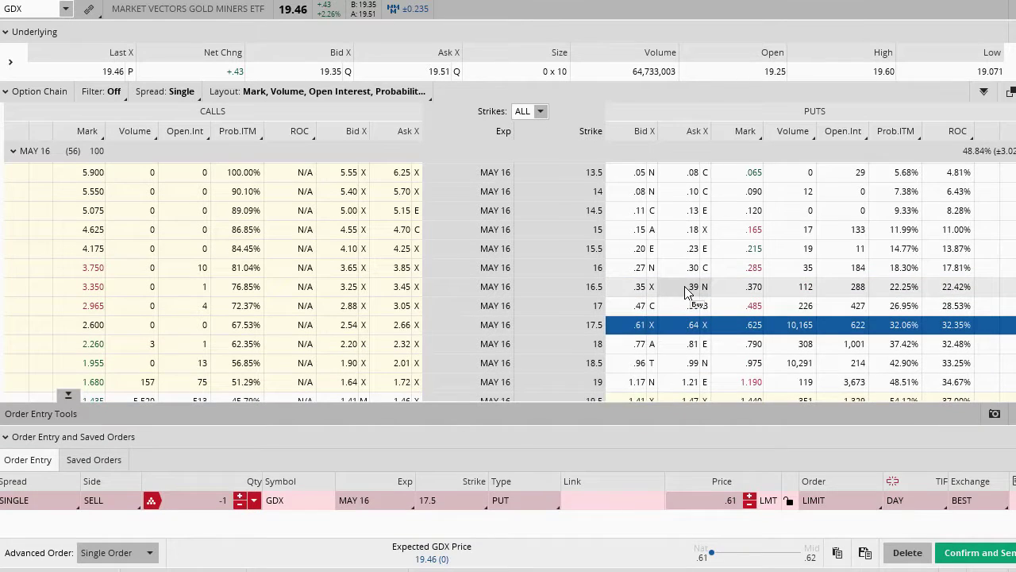
left_click(688, 288)
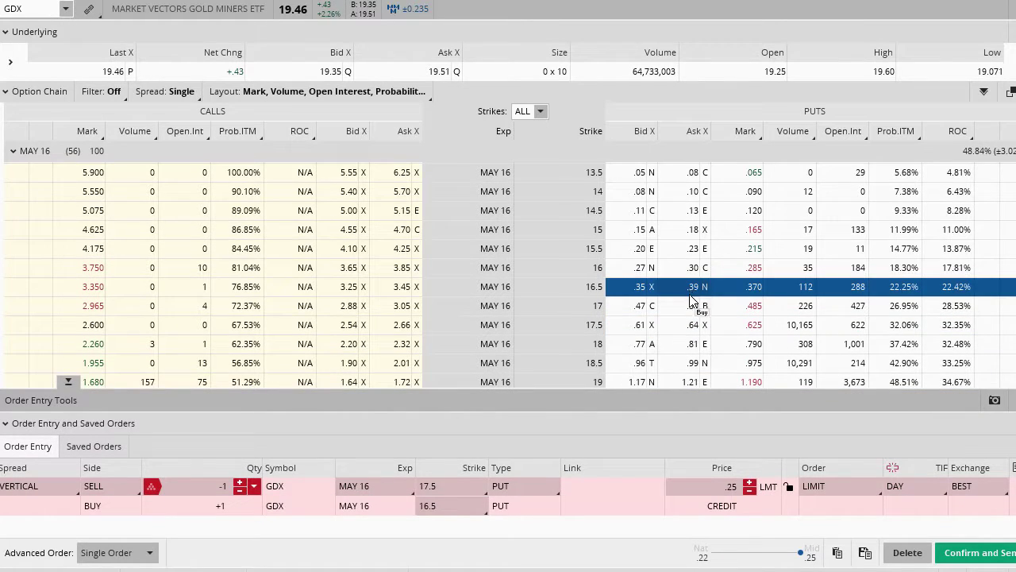
mouse_move(746, 469)
left_mouse_down()
mouse_move(719, 467)
mouse_move(693, 517)
left_mouse_up()
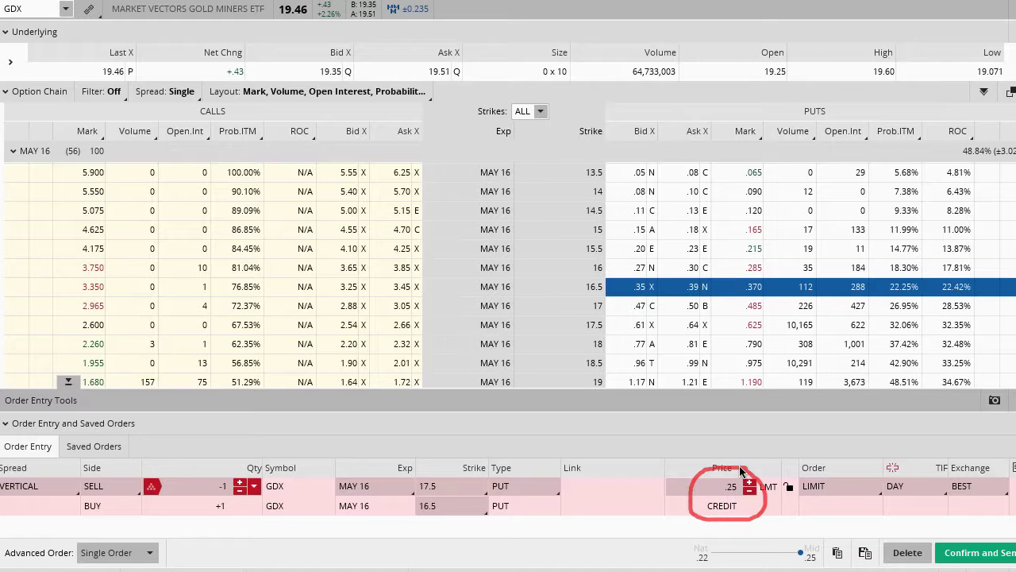
Write 70%, .25 and .75 above the put vertical order, star the 70%, and clear the marks.
left_click(666, 449)
mouse_move(673, 428)
left_mouse_down()
mouse_move(679, 420)
mouse_move(706, 449)
mouse_move(699, 435)
mouse_move(702, 451)
mouse_move(719, 423)
mouse_move(787, 450)
left_mouse_up()
left_click(770, 443)
mouse_move(814, 417)
left_mouse_down()
mouse_move(825, 433)
mouse_move(806, 446)
mouse_move(835, 416)
left_mouse_up()
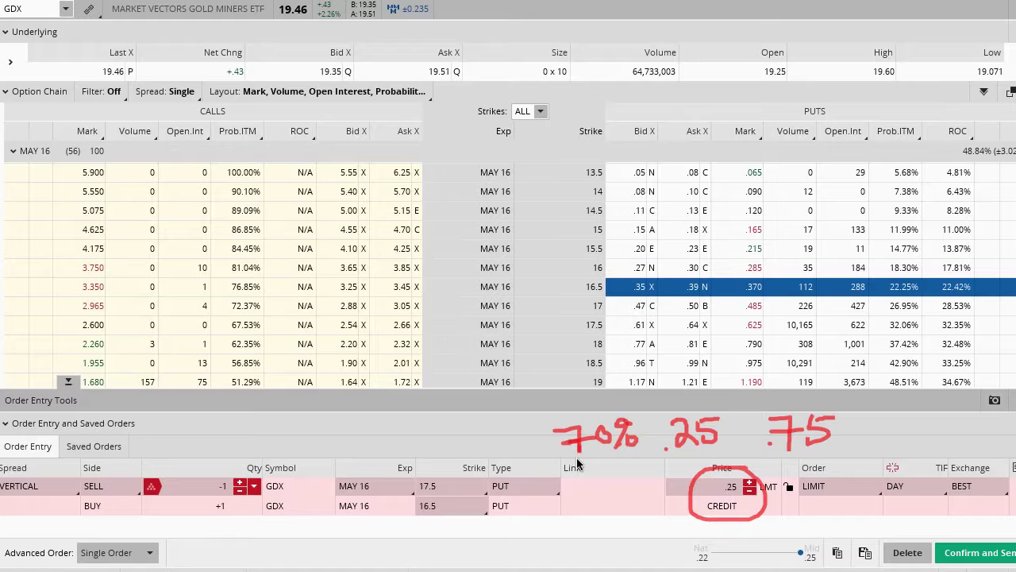
mouse_move(523, 467)
left_mouse_down()
mouse_move(548, 461)
mouse_move(546, 439)
left_mouse_up()
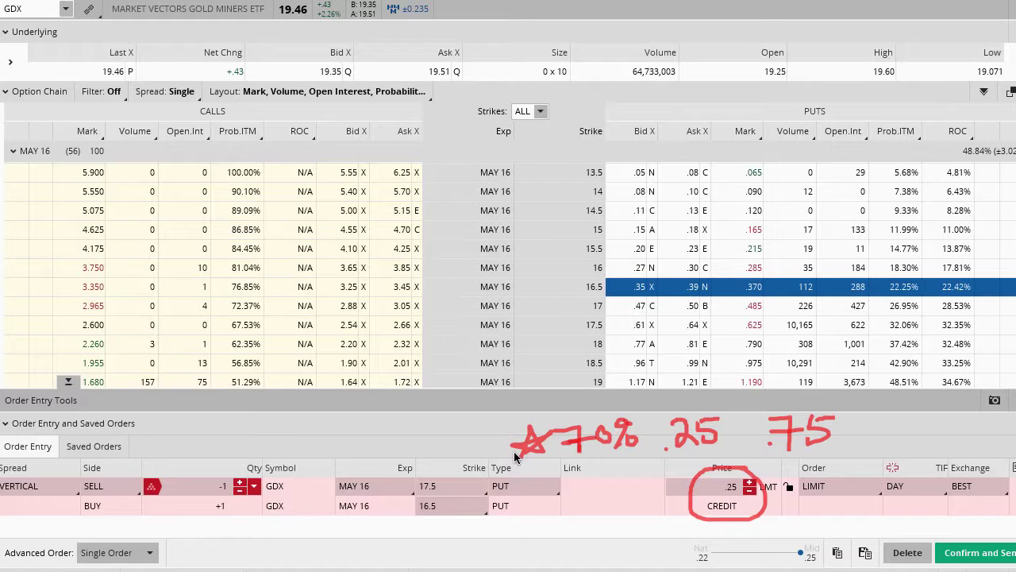
key("Escape")
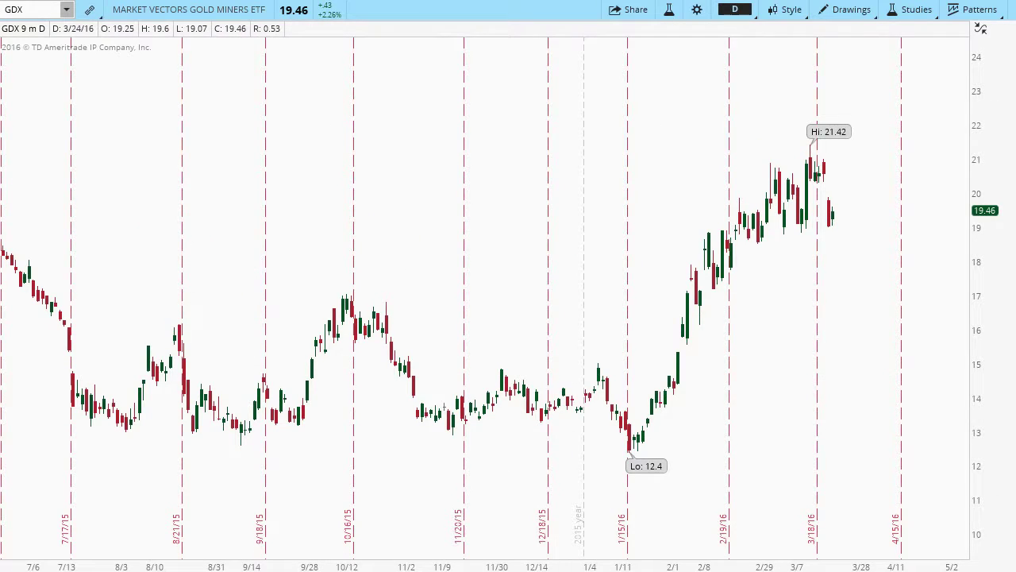
On the GDX chart, draw a horizontal arrow at about 17.5 plus falling, sideways and rising arrows from the latest candle, and clear them.
mouse_move(815, 282)
left_mouse_down()
mouse_move(949, 279)
mouse_move(933, 296)
left_mouse_up()
mouse_move(831, 217)
left_mouse_down()
mouse_move(841, 217)
mouse_move(857, 264)
mouse_move(889, 272)
mouse_move(880, 278)
left_mouse_up()
mouse_move(835, 218)
left_mouse_down()
mouse_move(872, 216)
mouse_move(864, 223)
mouse_move(878, 121)
mouse_move(858, 133)
mouse_move(885, 131)
left_mouse_up()
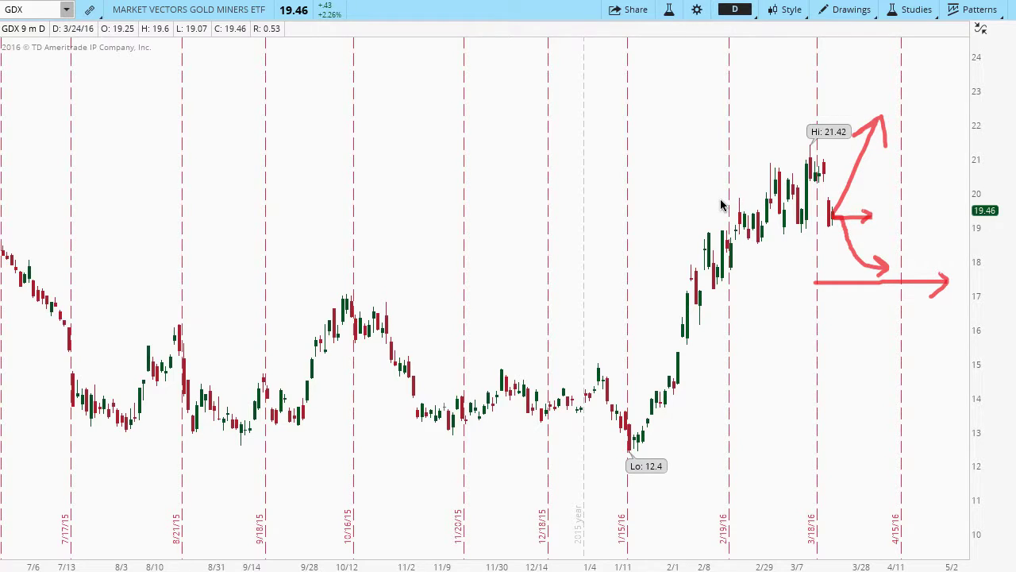
key("Escape")
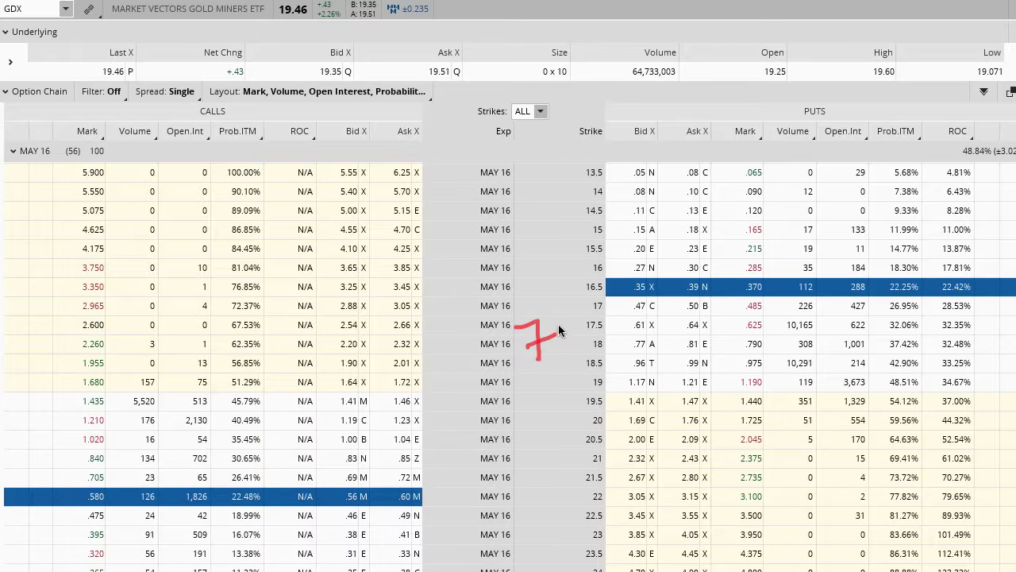
Write and underline 70% on the option chain, circle the Prob.ITM of the 17.5 put and 21 call, and clear the marks.
mouse_move(611, 331)
left_mouse_down()
mouse_move(600, 316)
mouse_move(583, 318)
left_mouse_up()
left_click_drag(531, 370, 607, 356)
left_click_drag(532, 385, 601, 371)
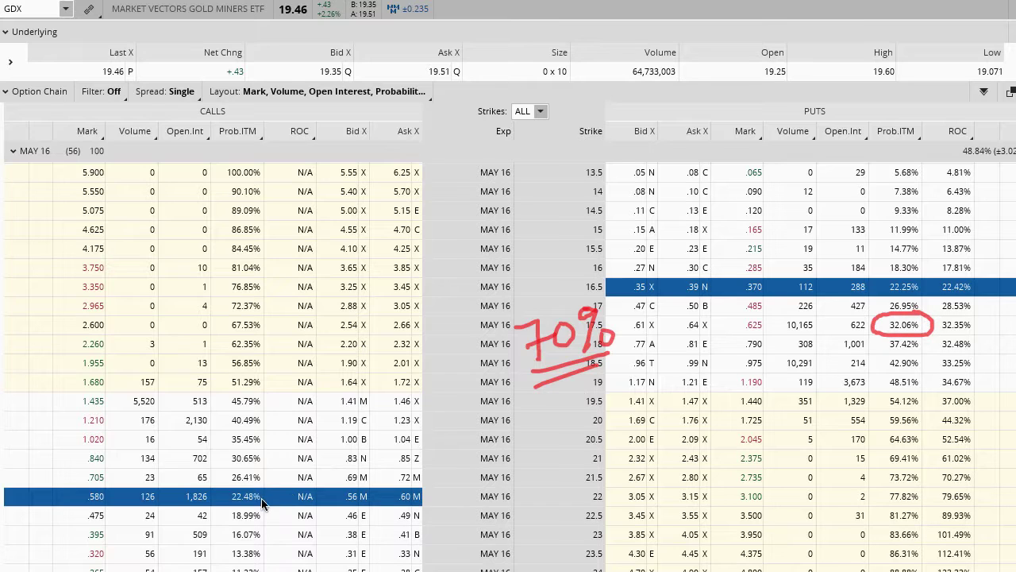
left_click_drag(250, 449, 224, 468)
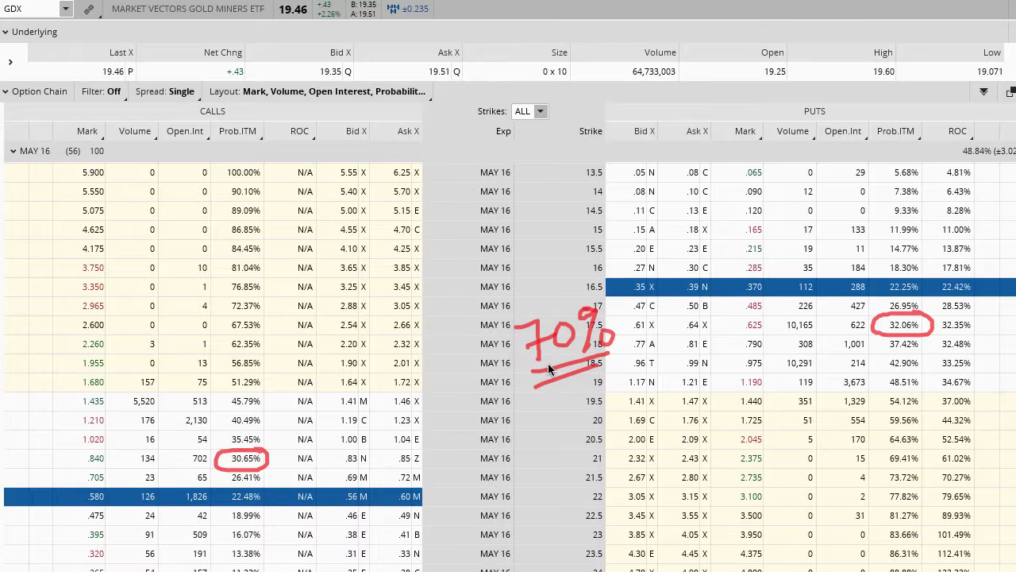
key("Escape")
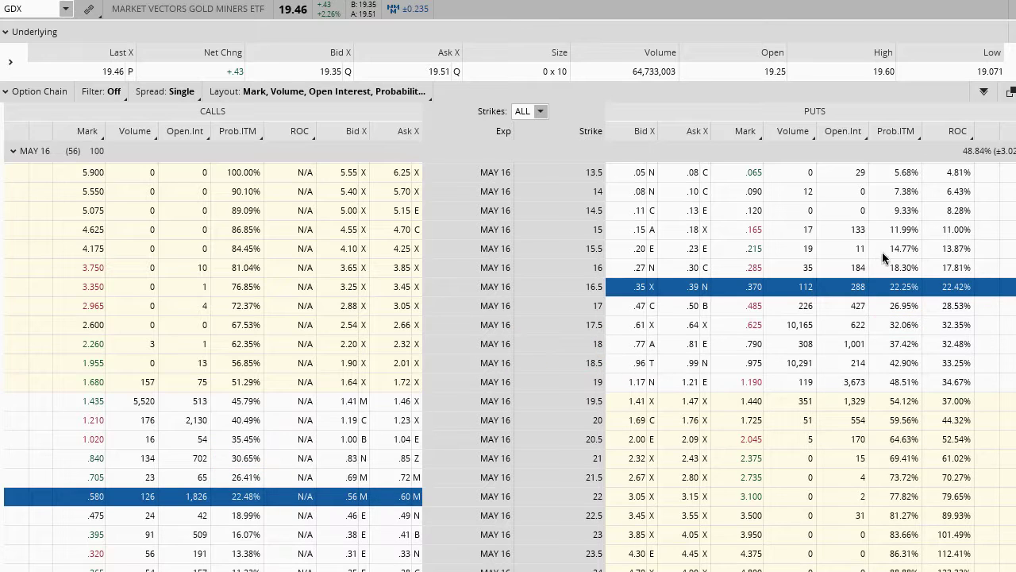
Circle the Prob.ITM of the MAY 16 15.5 put and 23 call and draw arrows to both strikes.
left_click_drag(877, 239, 907, 264)
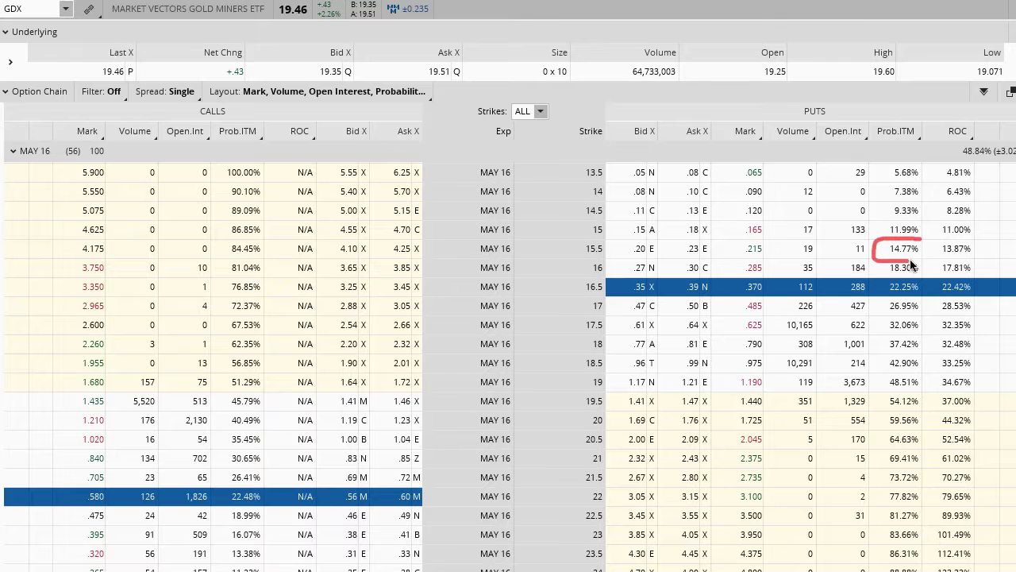
mouse_move(261, 524)
left_mouse_down()
mouse_move(233, 525)
mouse_move(221, 548)
mouse_move(272, 540)
mouse_move(262, 527)
left_mouse_up()
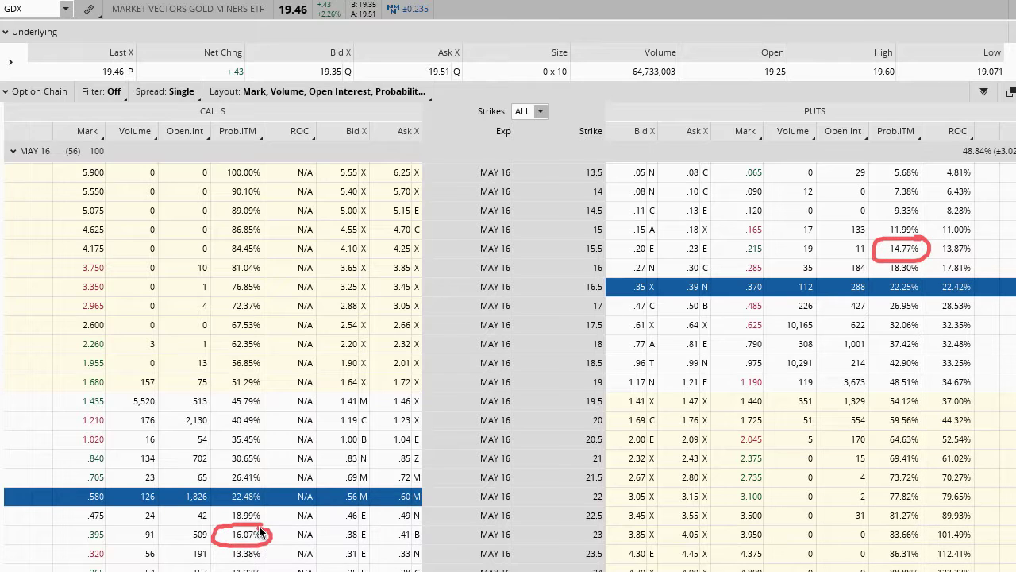
mouse_move(555, 459)
left_mouse_down()
mouse_move(593, 524)
mouse_move(602, 503)
left_mouse_up()
left_click_drag(546, 293, 589, 265)
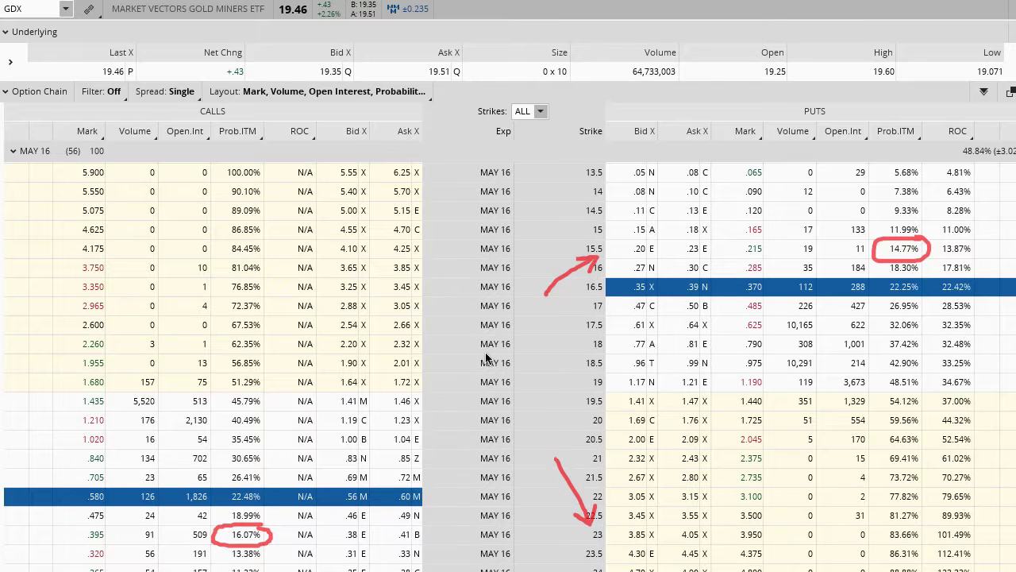
Link the two circled Prob.ITM values with a line, draw arrows outward beyond the 15.5 and 23 strikes, and clear the marks.
left_click_drag(261, 535, 263, 536)
mouse_move(874, 257)
left_mouse_down()
mouse_move(445, 482)
mouse_move(260, 529)
left_mouse_up()
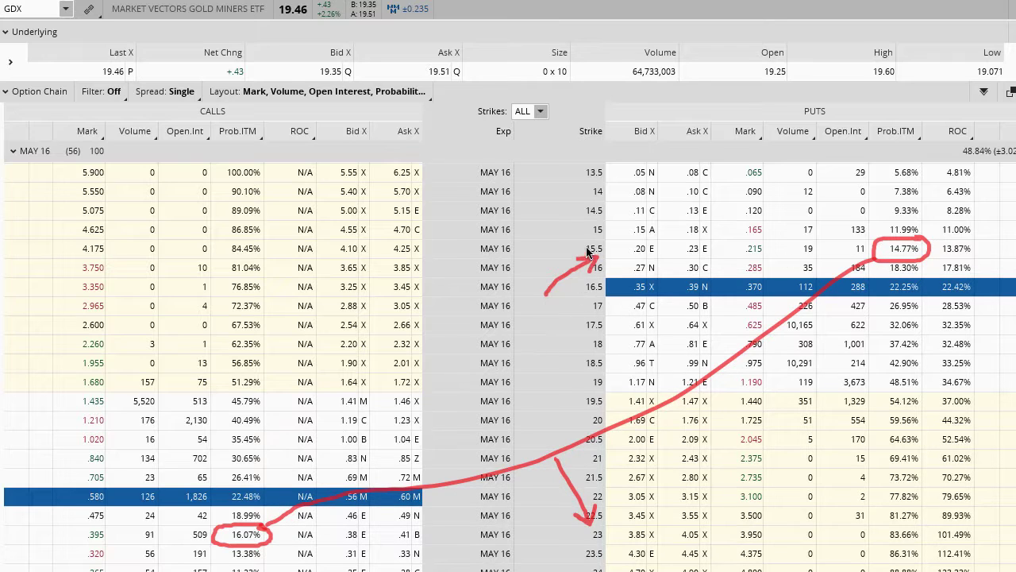
mouse_move(600, 240)
left_mouse_down()
mouse_move(592, 187)
mouse_move(602, 174)
left_mouse_up()
mouse_move(576, 547)
left_mouse_down()
mouse_move(617, 545)
mouse_move(595, 568)
left_mouse_up()
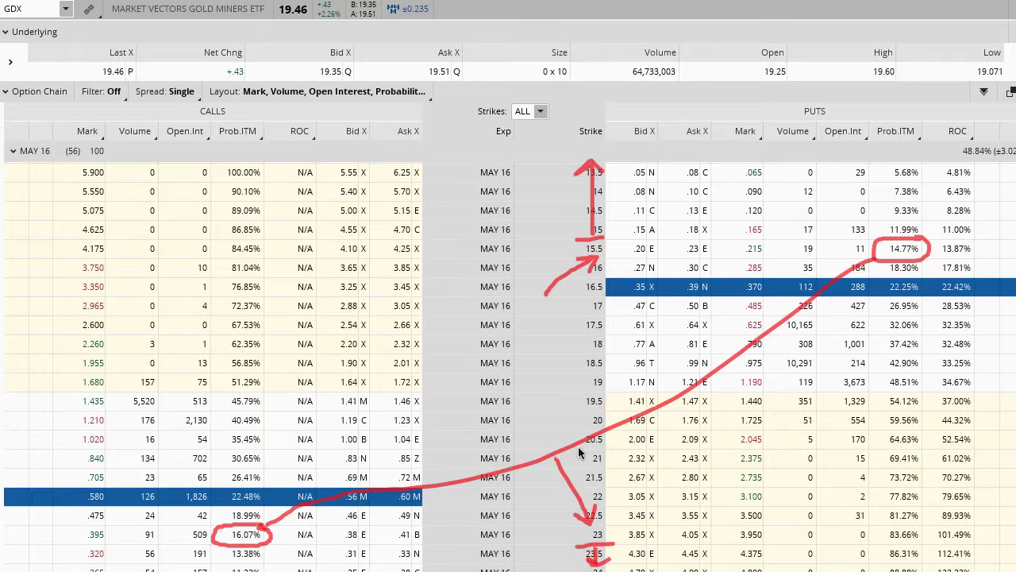
key("Escape")
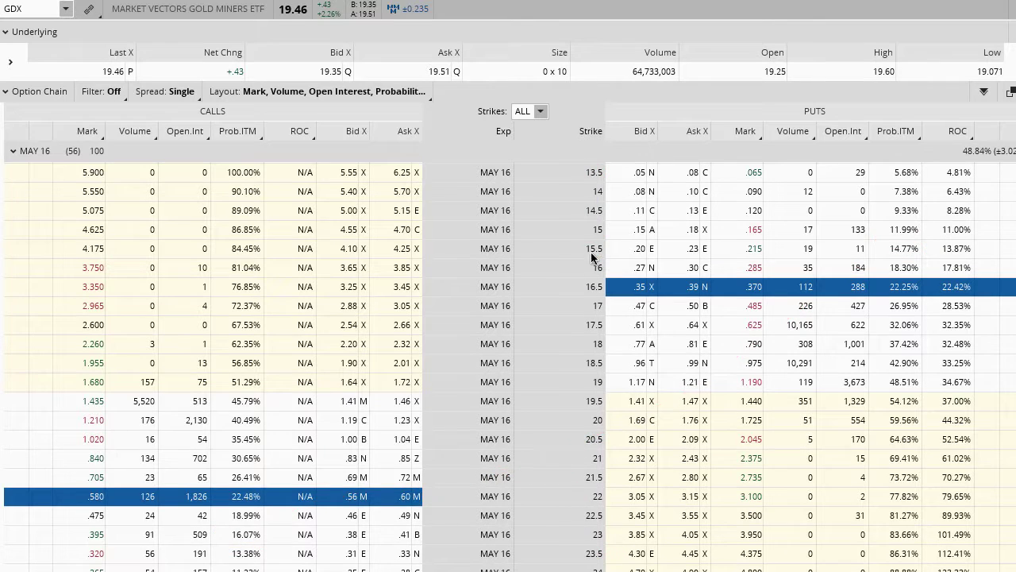
Circle the 15.5 and 23 strikes, join them with a line, write 70 beside it, and clear the marks.
mouse_move(583, 255)
left_mouse_down()
mouse_move(613, 250)
mouse_move(580, 255)
left_mouse_up()
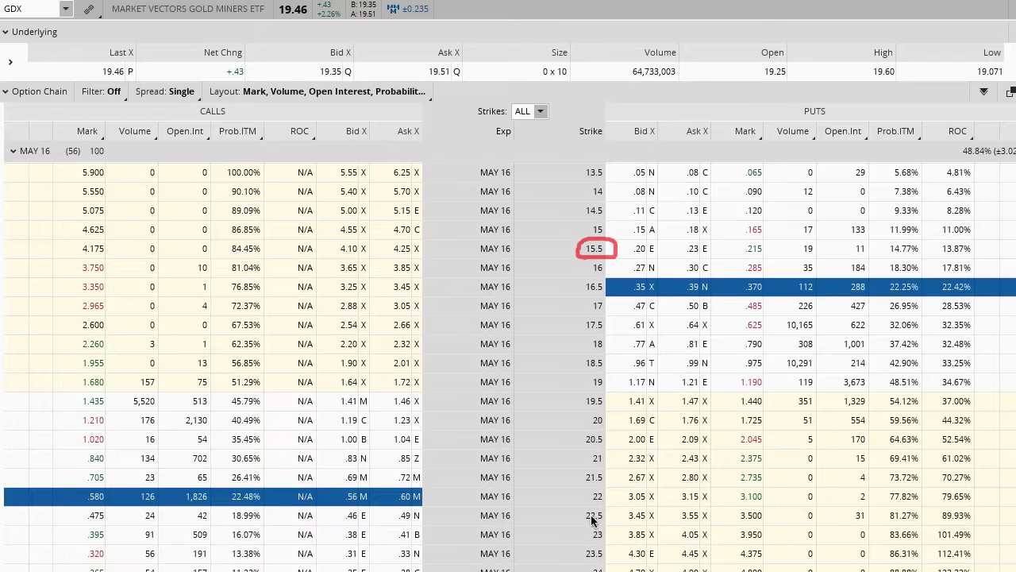
mouse_move(582, 532)
left_mouse_down()
mouse_move(611, 537)
mouse_move(592, 522)
left_mouse_up()
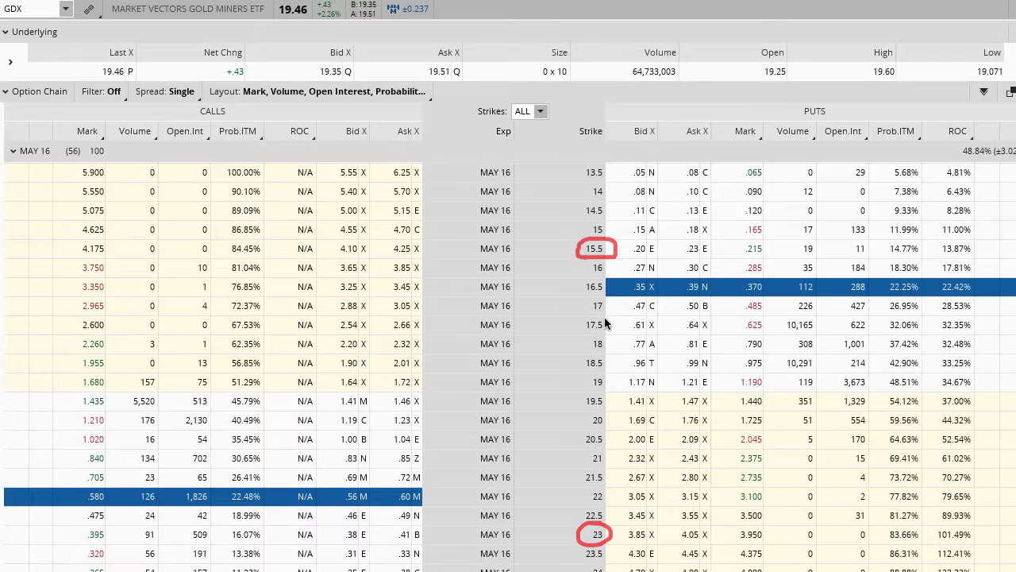
mouse_move(594, 261)
left_mouse_down()
mouse_move(604, 415)
mouse_move(593, 519)
left_mouse_up()
mouse_move(548, 401)
left_mouse_down()
mouse_move(567, 433)
mouse_move(590, 396)
mouse_move(584, 401)
left_mouse_up()
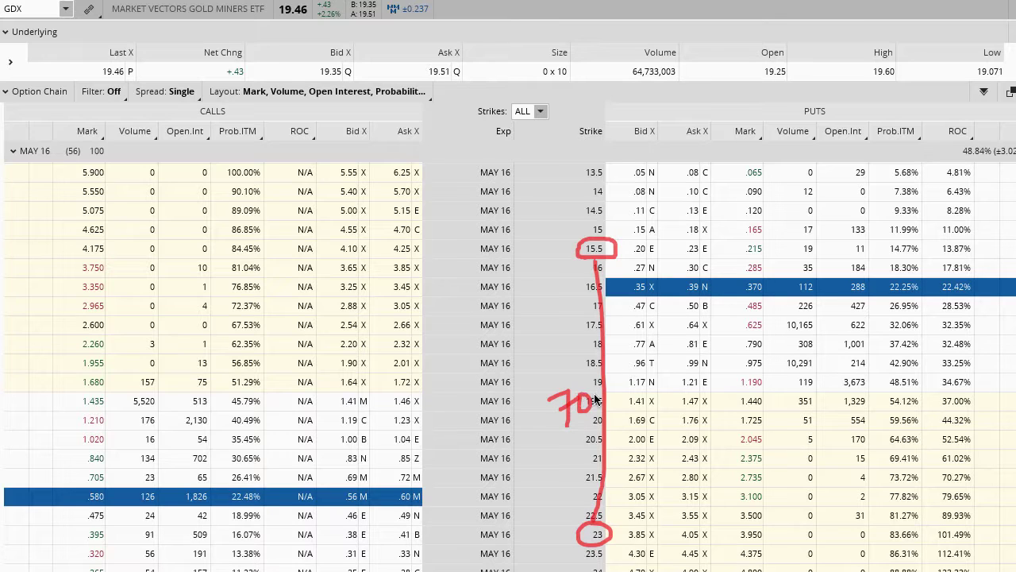
key("Escape")
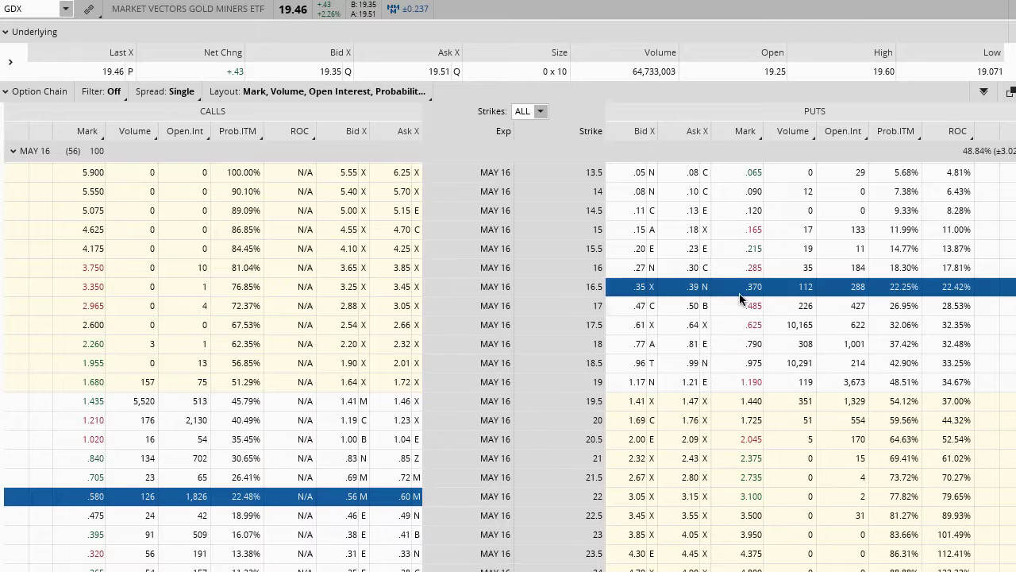
Build a MAY 16 iron condor order selling the 15.5 put and 23 call and buying the 14.5 put and 24 call.
left_click(641, 249)
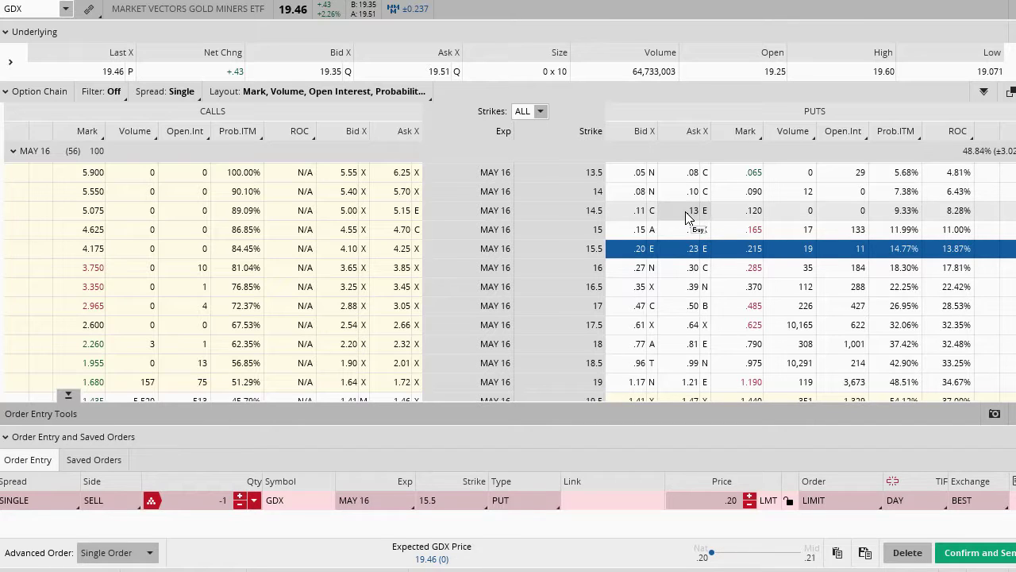
left_click(688, 211, "ctrl")
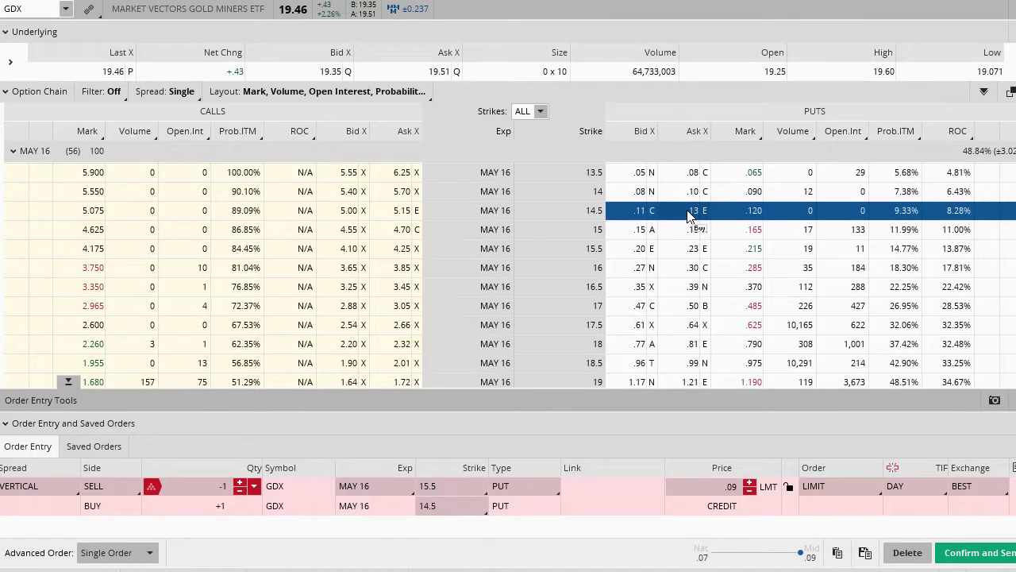
scroll(476, 277, "down", 4)
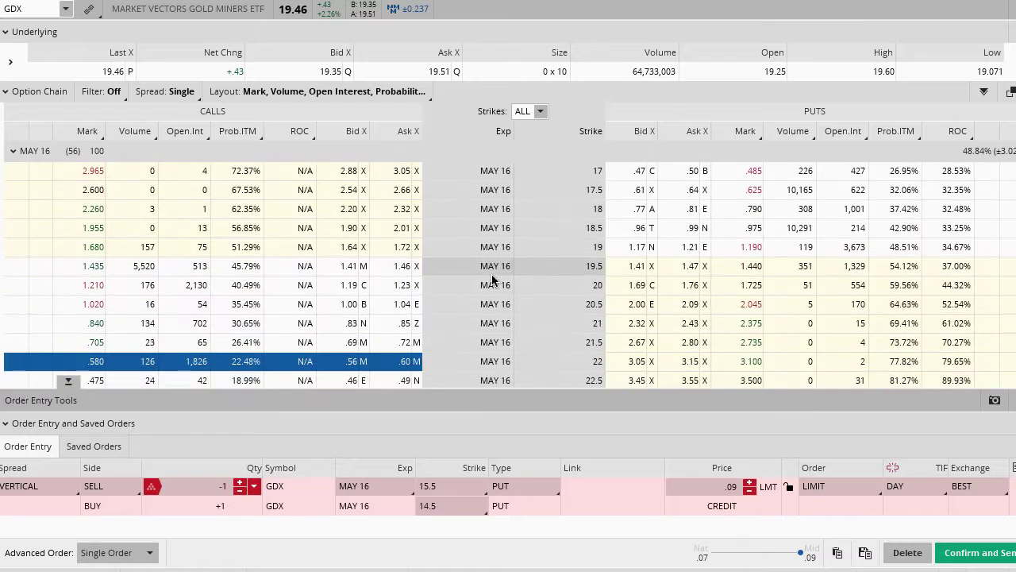
scroll(492, 278, "down", 1)
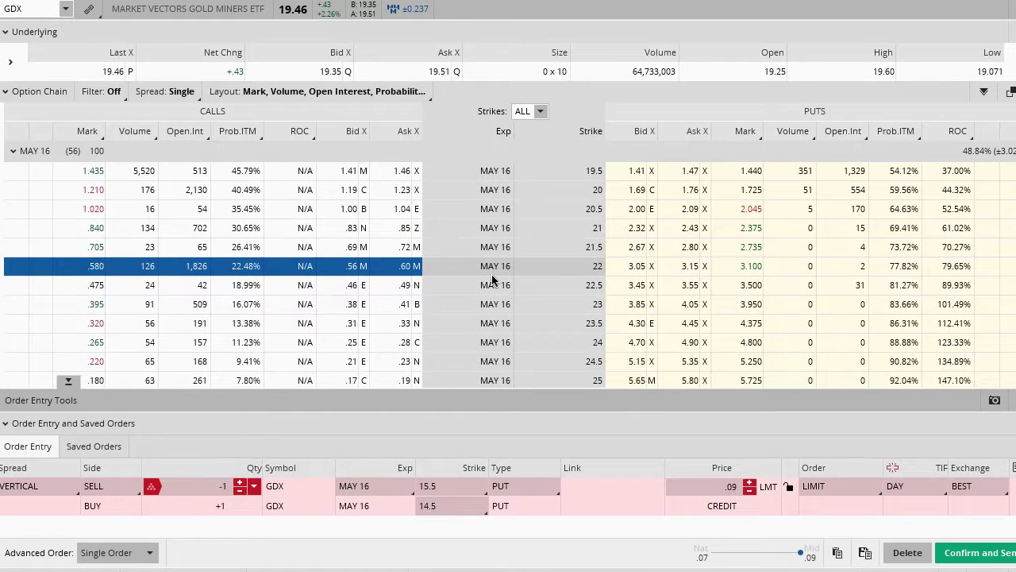
left_click(354, 306, "ctrl")
left_click(402, 339, "ctrl")
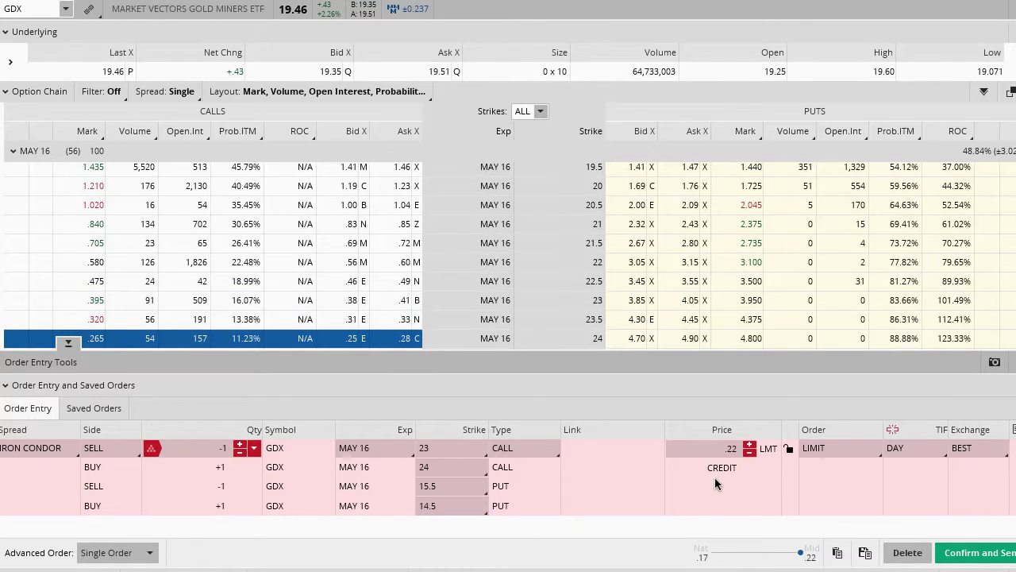
Write 70, .22 and .78 above the iron condor order, and clear the marks.
mouse_move(751, 442)
left_mouse_down()
mouse_move(724, 433)
mouse_move(734, 484)
mouse_move(758, 433)
mouse_move(740, 433)
left_mouse_up()
left_click_drag(586, 407, 611, 390)
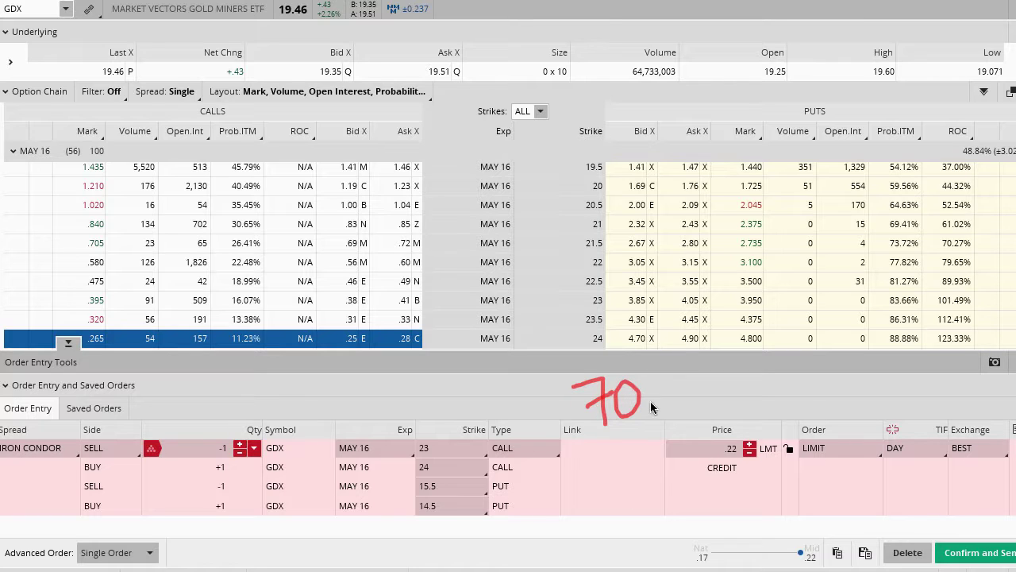
left_click_drag(721, 396, 767, 413)
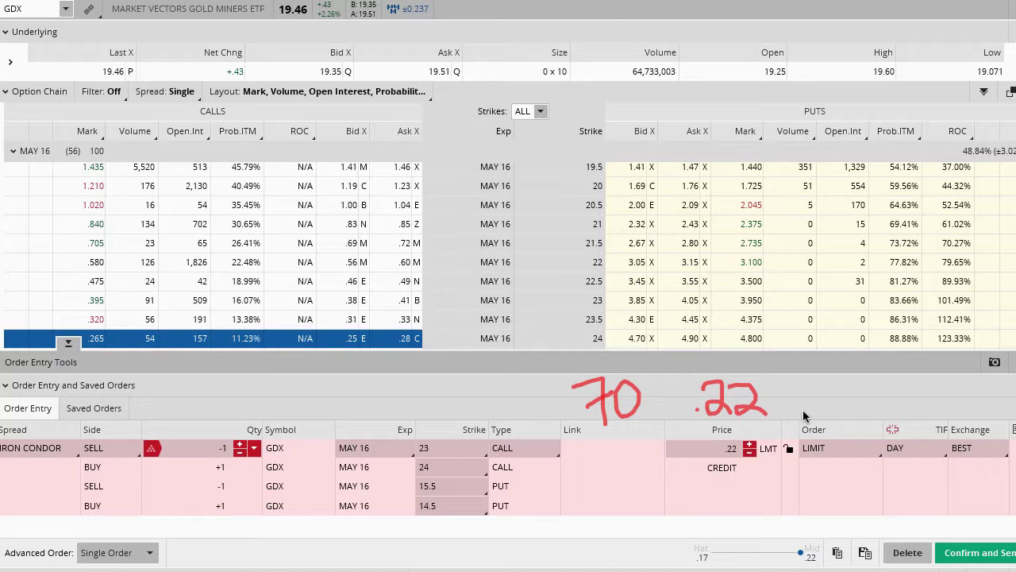
mouse_move(801, 379)
left_mouse_down()
mouse_move(821, 376)
mouse_move(819, 412)
left_mouse_up()
mouse_move(850, 382)
left_mouse_down()
mouse_move(843, 388)
mouse_move(847, 378)
left_mouse_up()
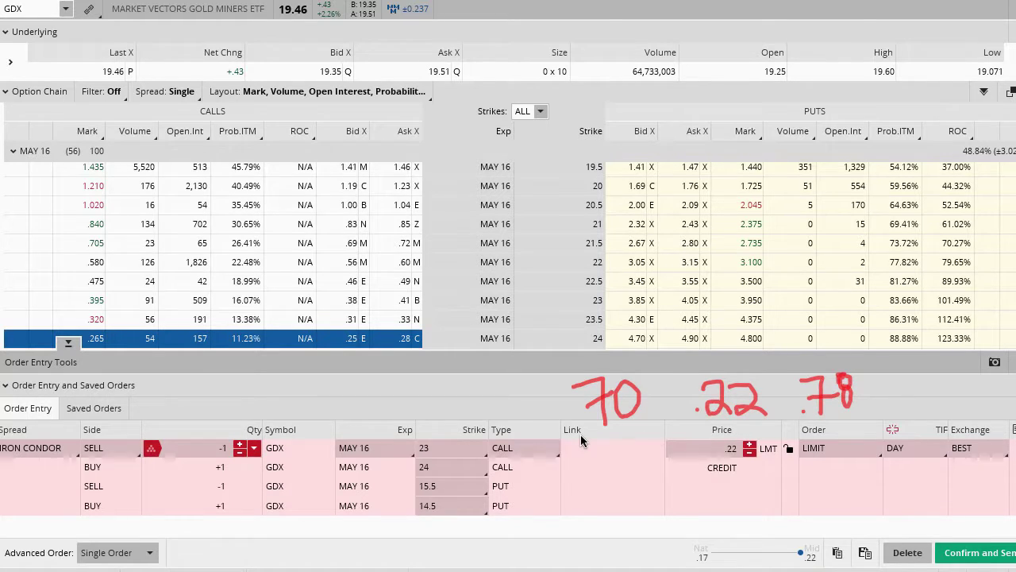
key("Escape")
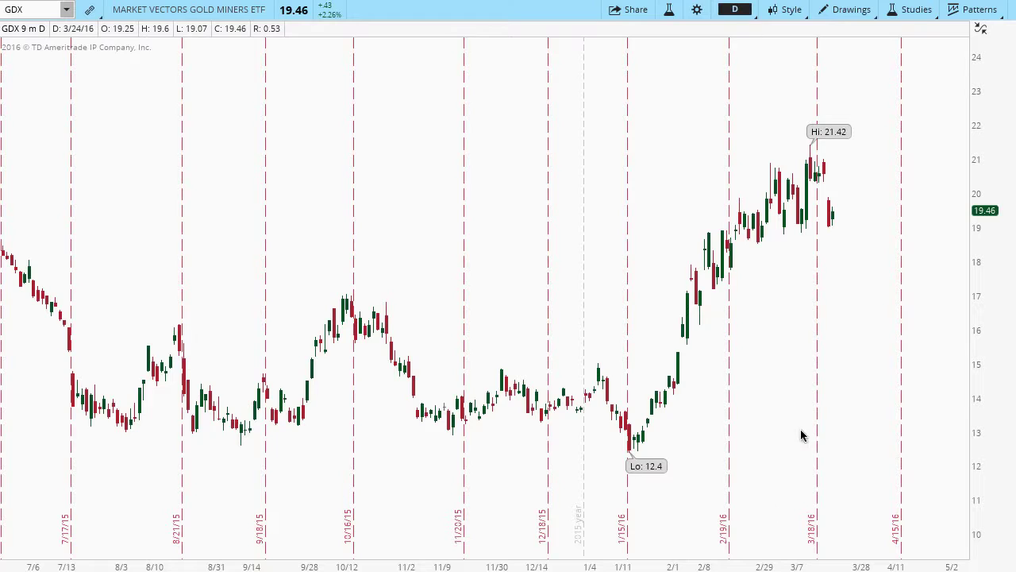
Draw a horizontal line on the GDX chart at about 15.5, extending ahead of the latest candle.
left_click_drag(829, 356, 967, 354)
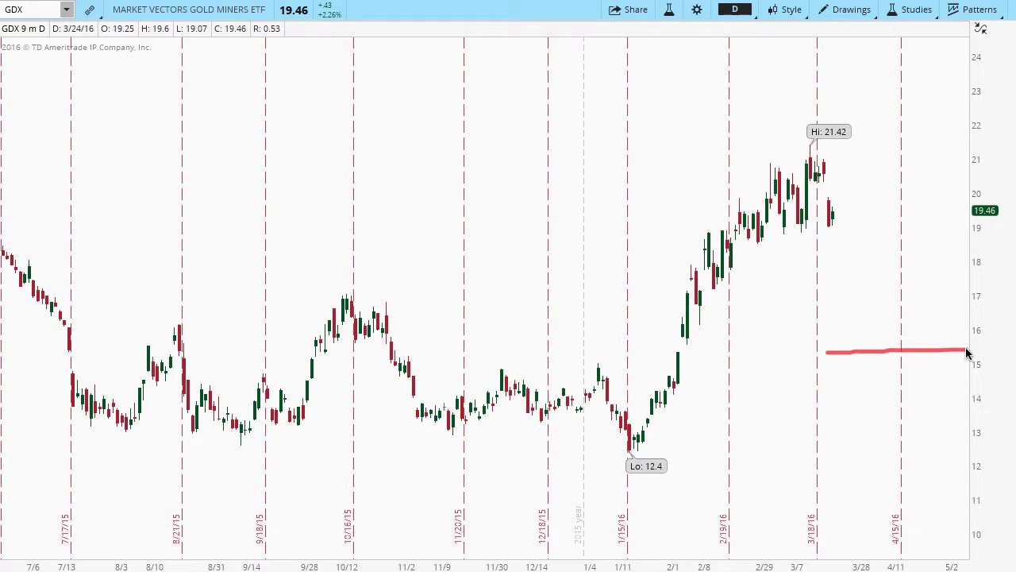